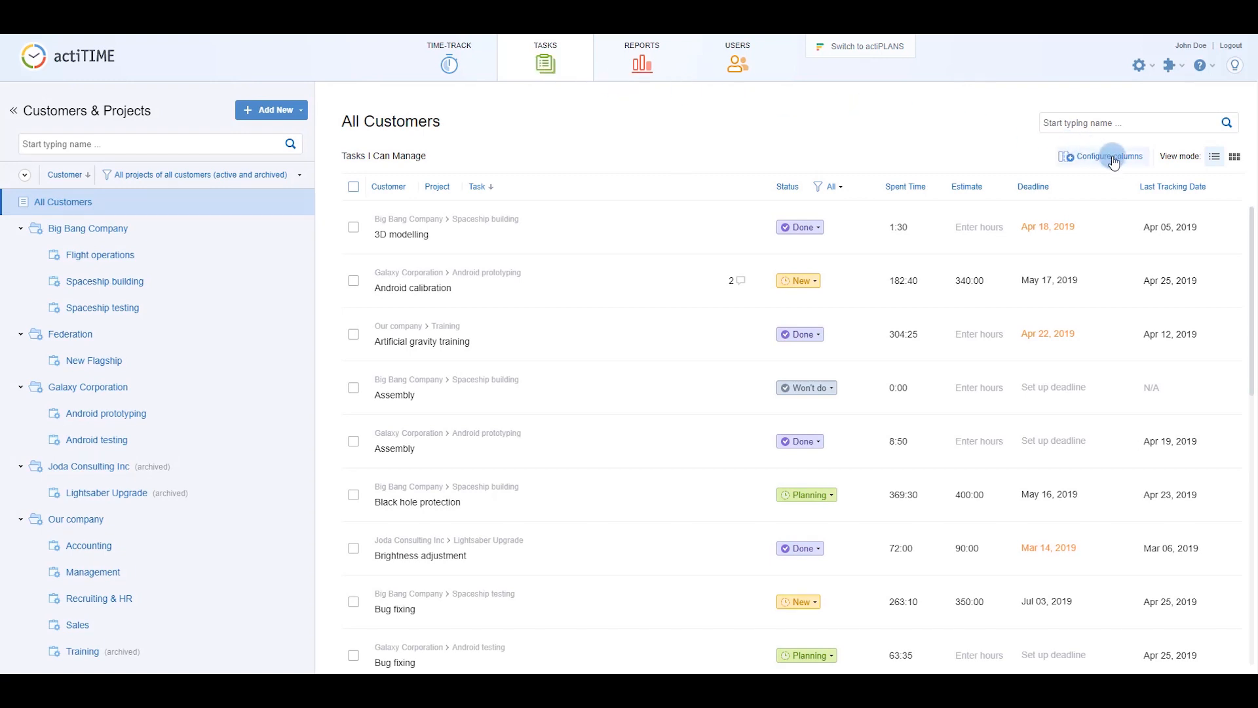
Switch the task list to status cards and bring up the Create New Tasks form.
{"action": "left_click", "coordinate": [1234, 158]}
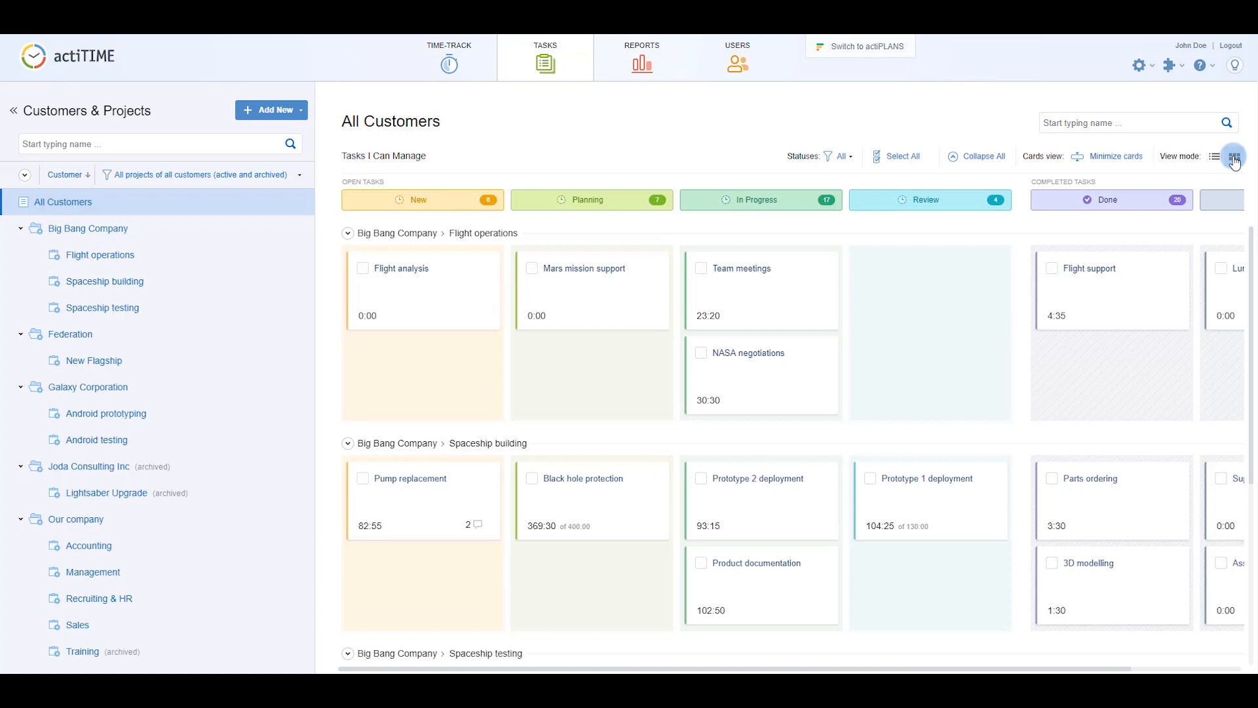
{"action": "left_click", "coordinate": [303, 111]}
{"action": "left_click", "coordinate": [301, 188]}
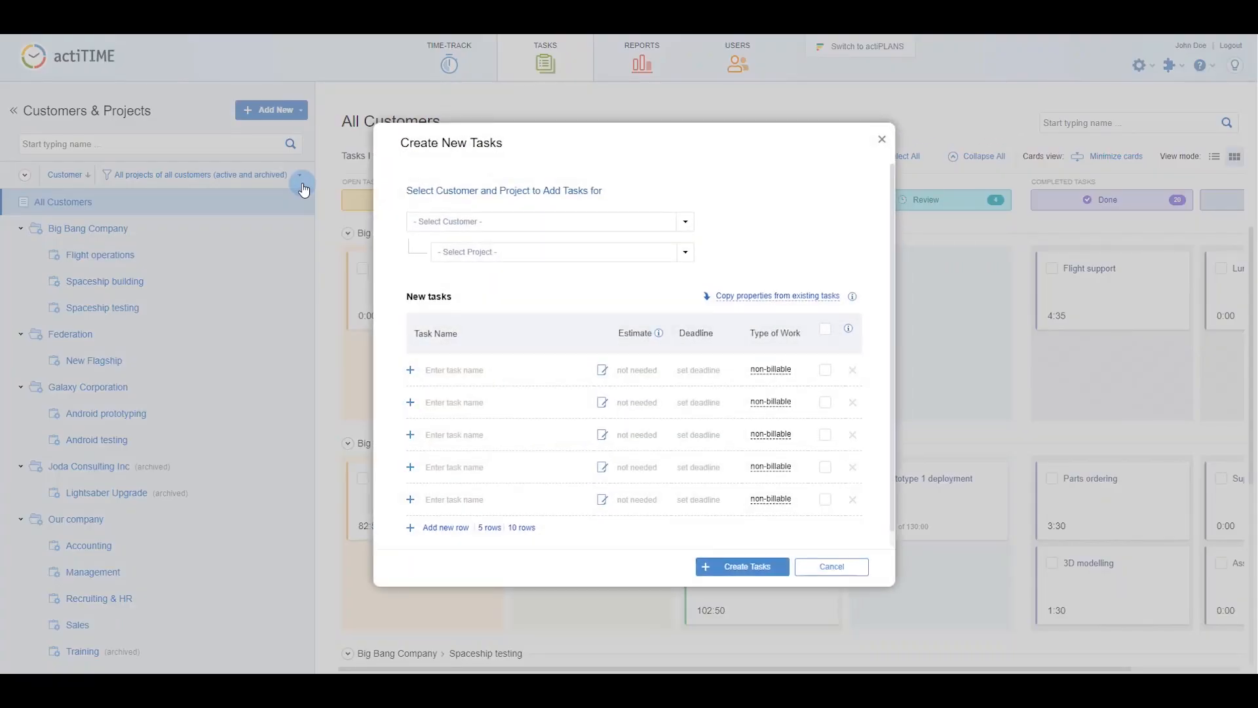
Under Federation / New Flagship, enter new tasks Prototyping and Modelling with a 40-hour estimate.
{"action": "left_click", "coordinate": [579, 221]}
{"action": "left_click", "coordinate": [581, 279]}
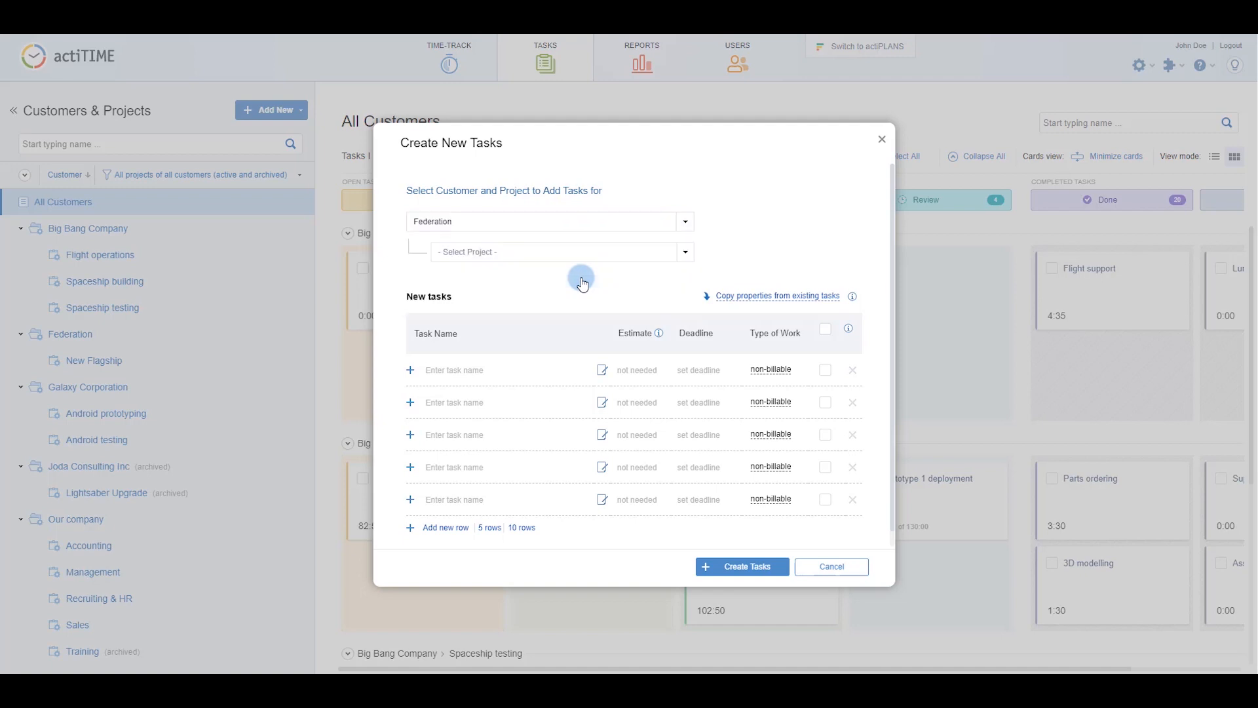
{"action": "left_click", "coordinate": [582, 252]}
{"action": "left_click", "coordinate": [583, 312]}
{"action": "left_click", "coordinate": [579, 368]}
{"action": "type", "text": "Prototyping"}
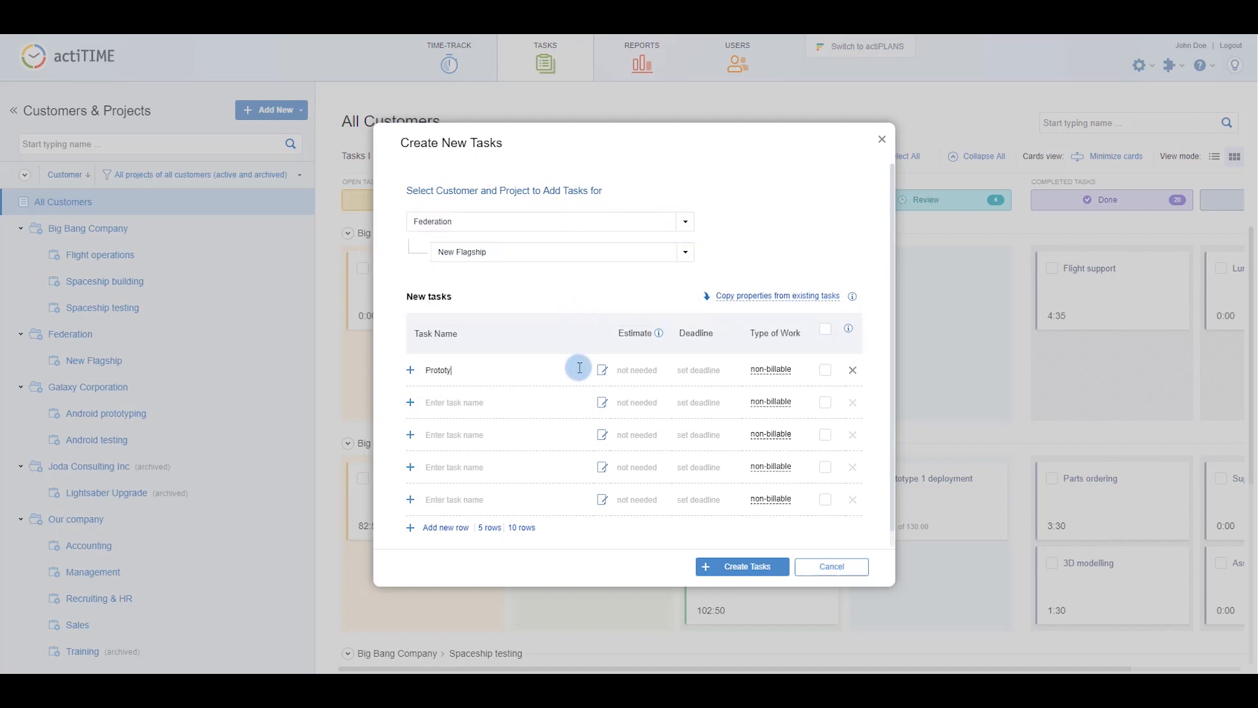
{"action": "left_click", "coordinate": [579, 400]}
{"action": "type", "text": "Modelling"}
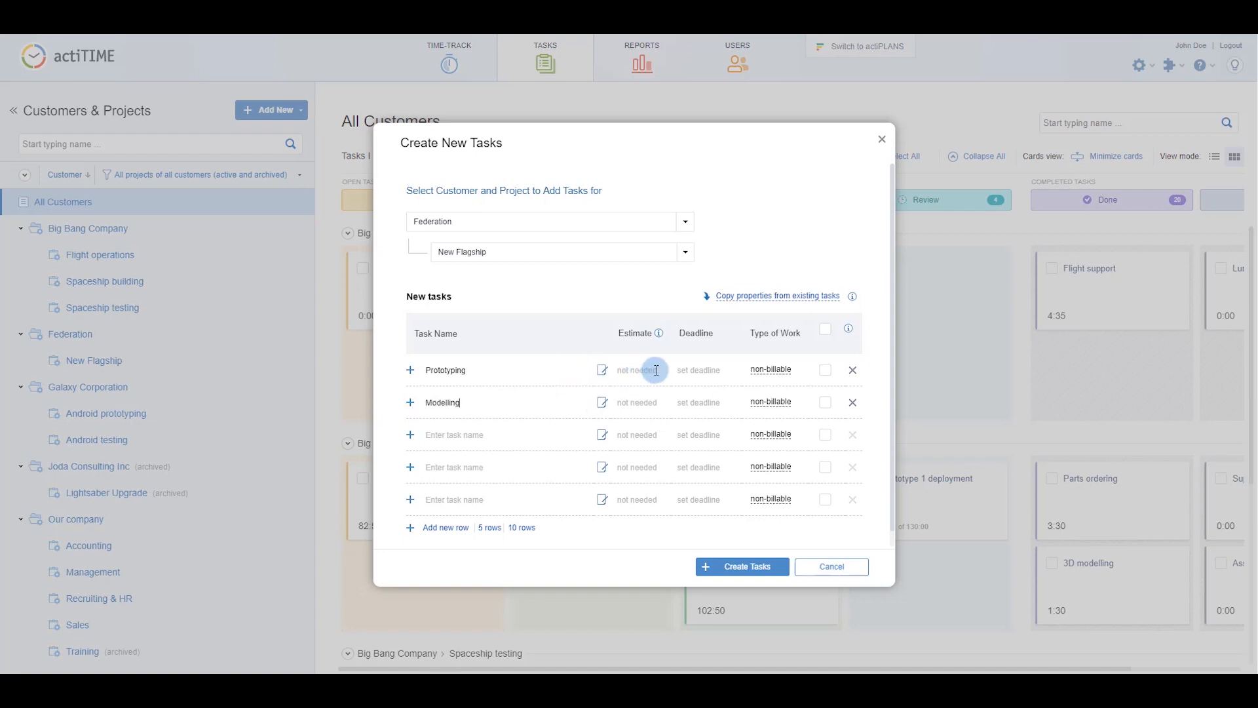
{"action": "type", "text": "40"}
Set Modelling's deadline to Jun 14, 2019, mark Prototyping as engineering, and create the tasks.
{"action": "left_click", "coordinate": [699, 401]}
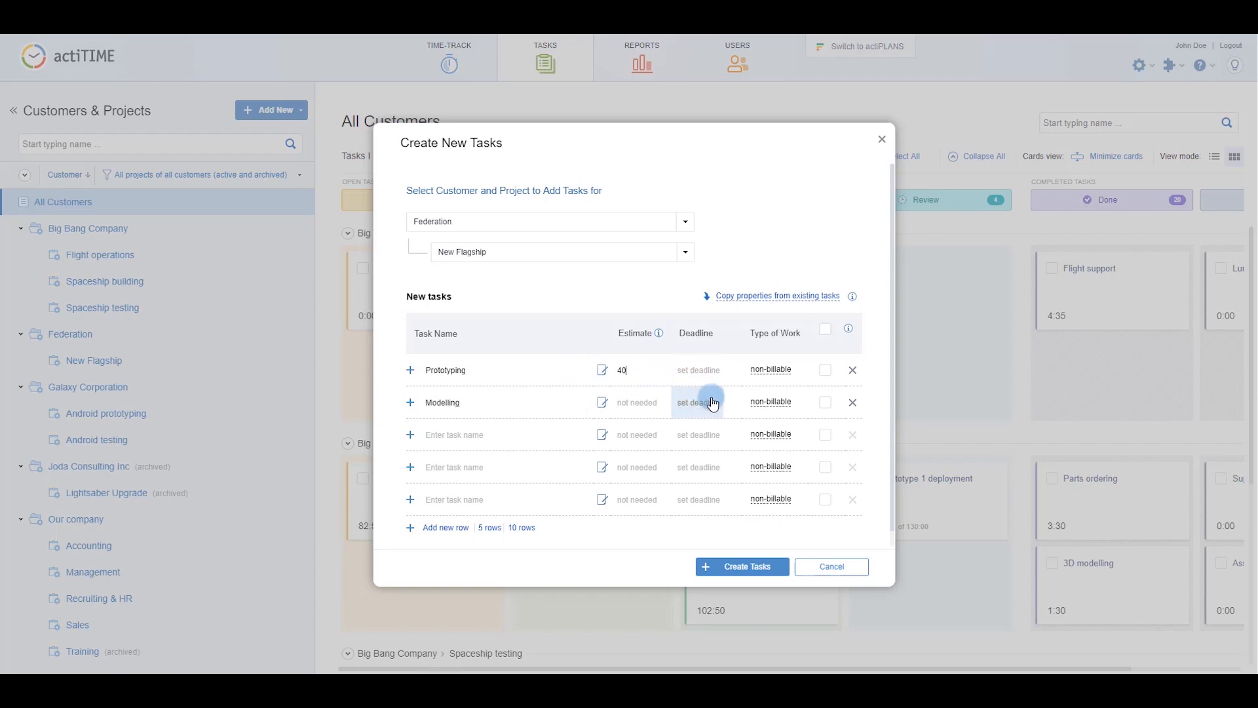
{"action": "left_click", "coordinate": [768, 426]}
{"action": "left_click", "coordinate": [717, 525]}
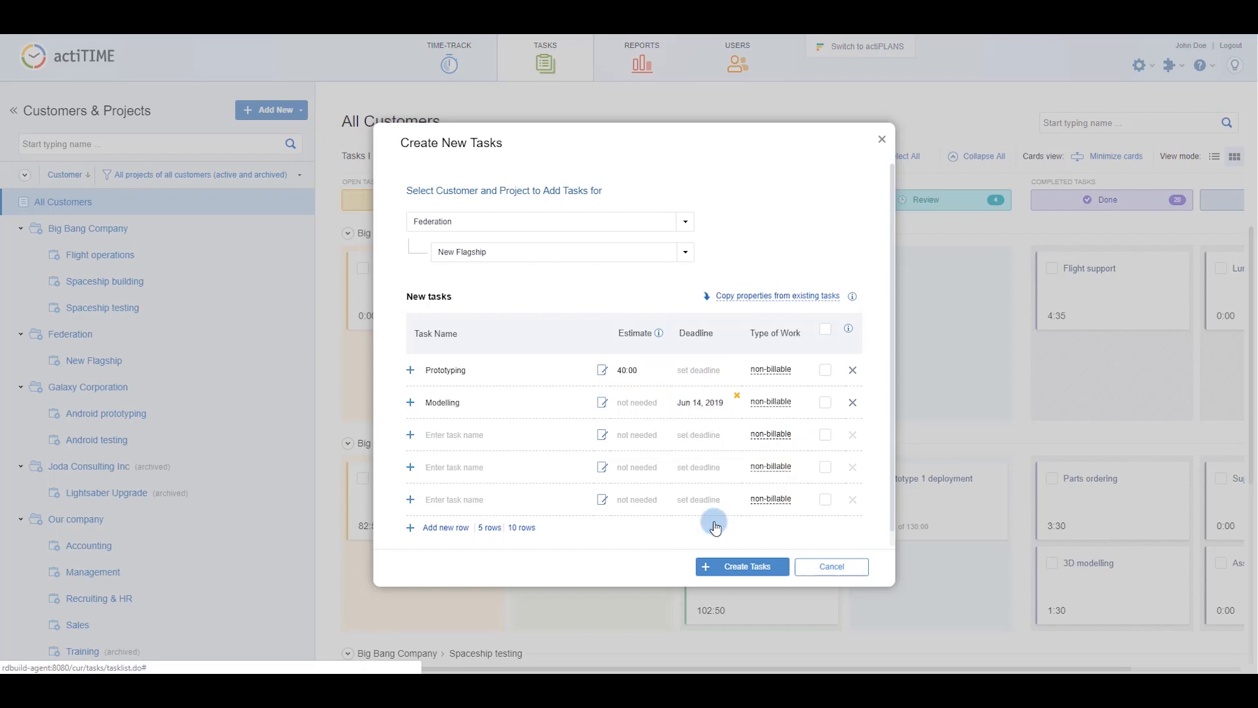
{"action": "left_click", "coordinate": [769, 370]}
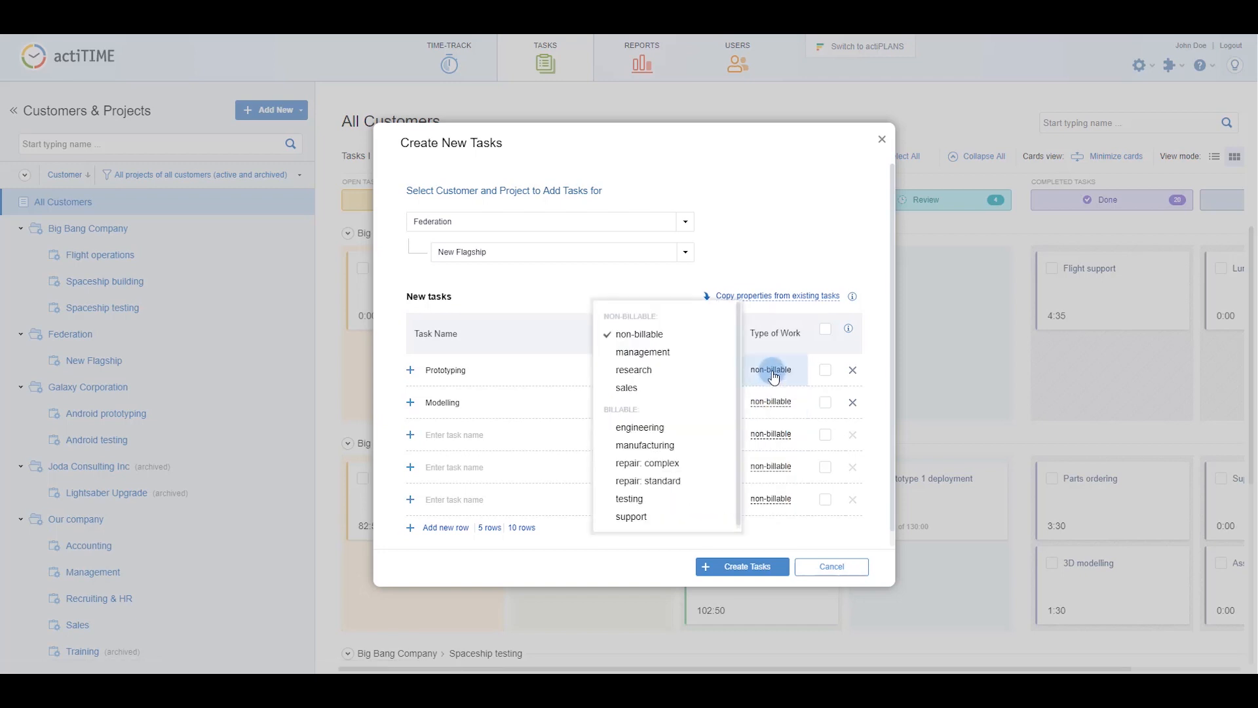
{"action": "left_click", "coordinate": [717, 423]}
{"action": "left_click", "coordinate": [734, 566]}
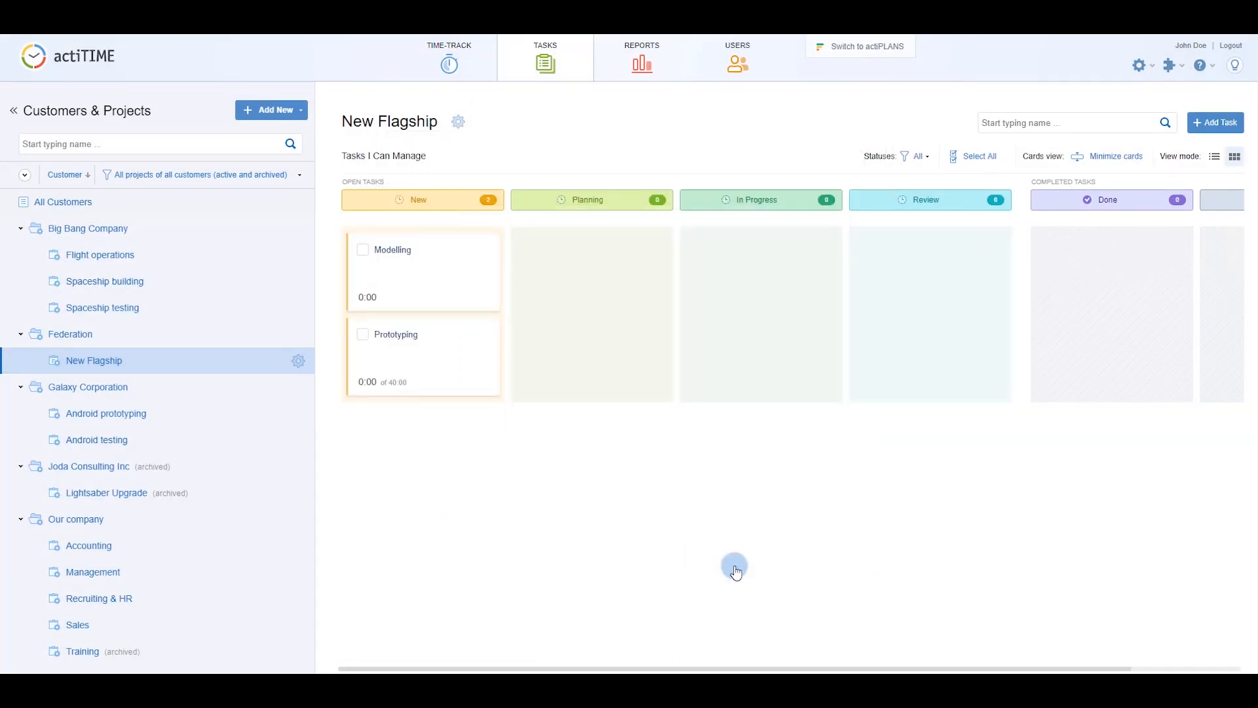
{"action": "left_click", "coordinate": [466, 79]}
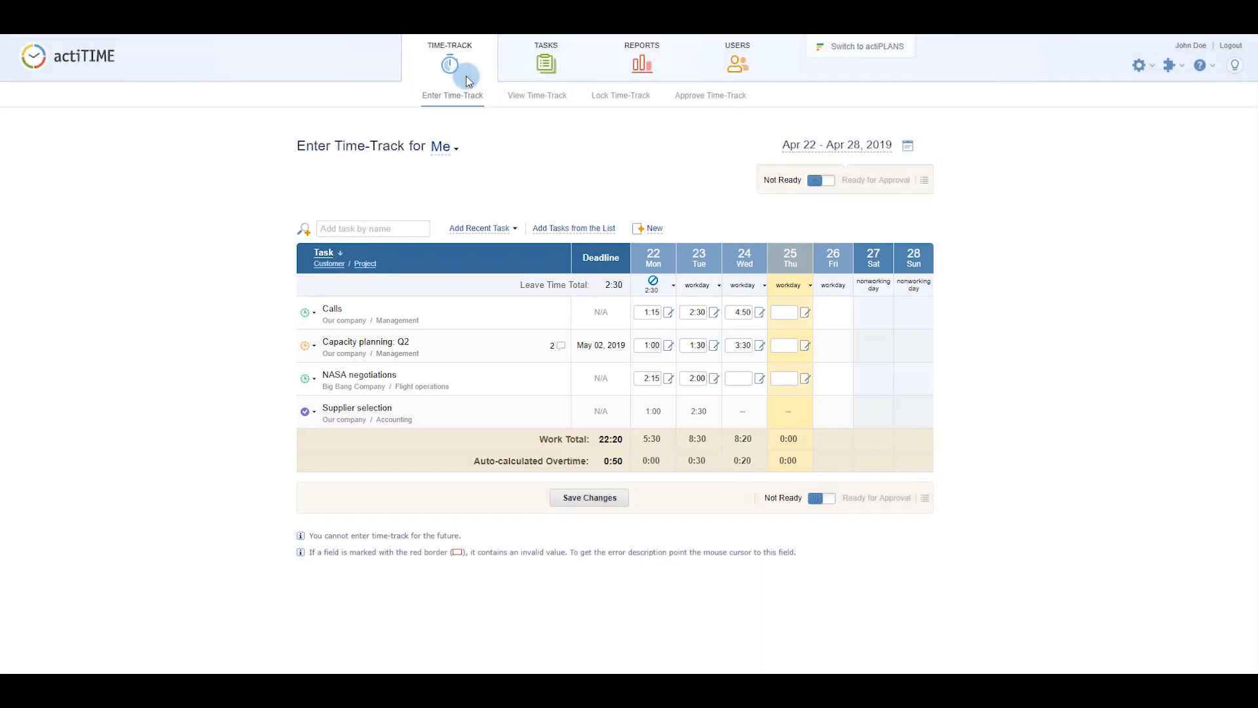
Add Modelling and Prototyping from Federation / New Flagship to this week's timesheet.
{"action": "left_click", "coordinate": [403, 229]}
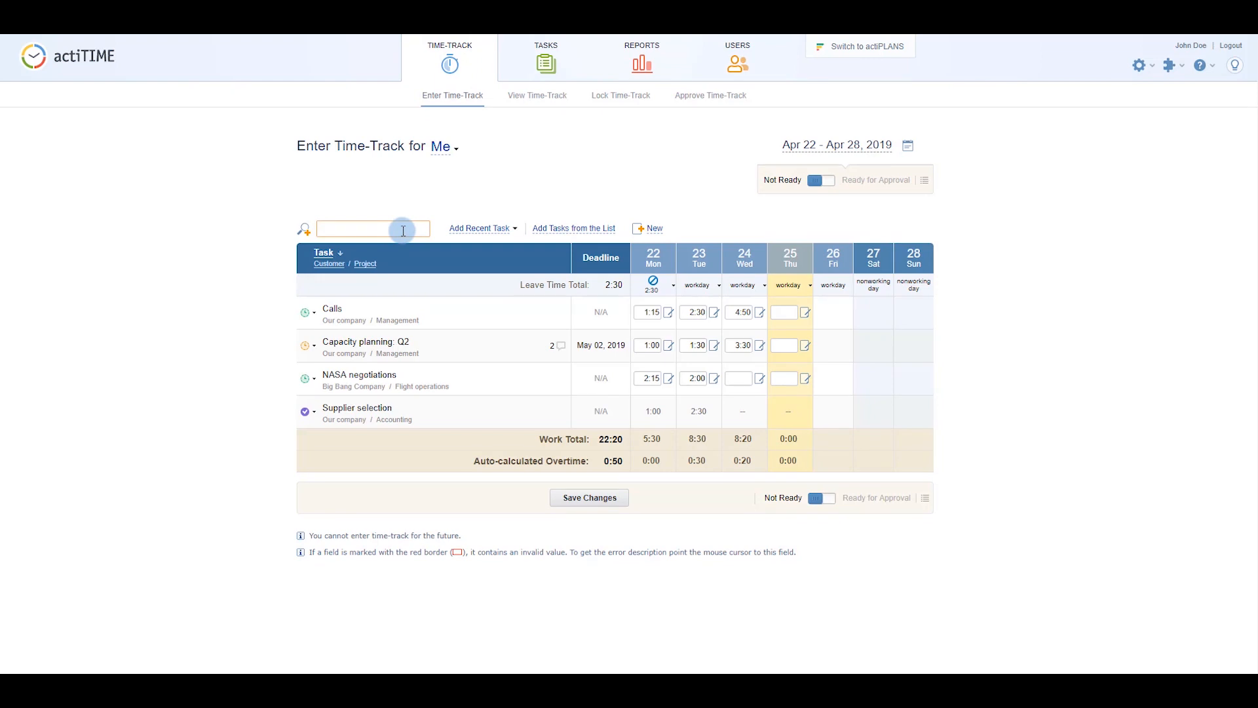
{"action": "type", "text": "Mode"}
{"action": "left_click", "coordinate": [401, 254]}
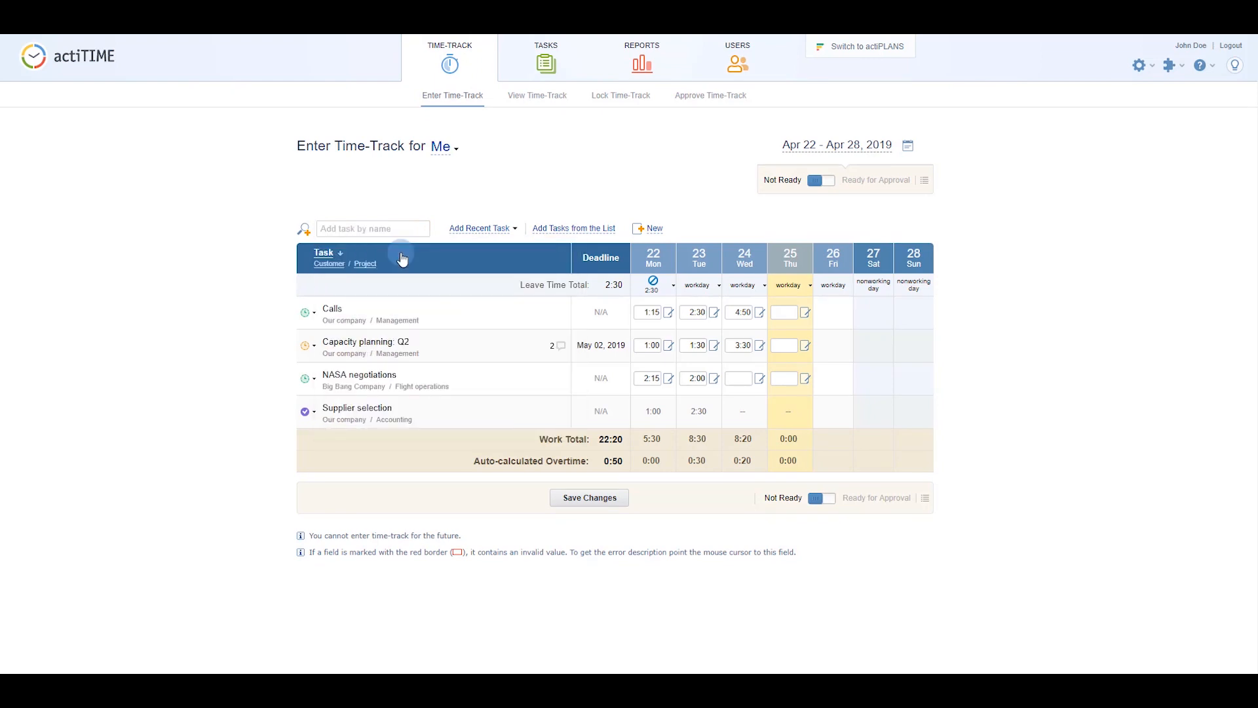
{"action": "left_click", "coordinate": [574, 228]}
{"action": "left_click", "coordinate": [799, 270]}
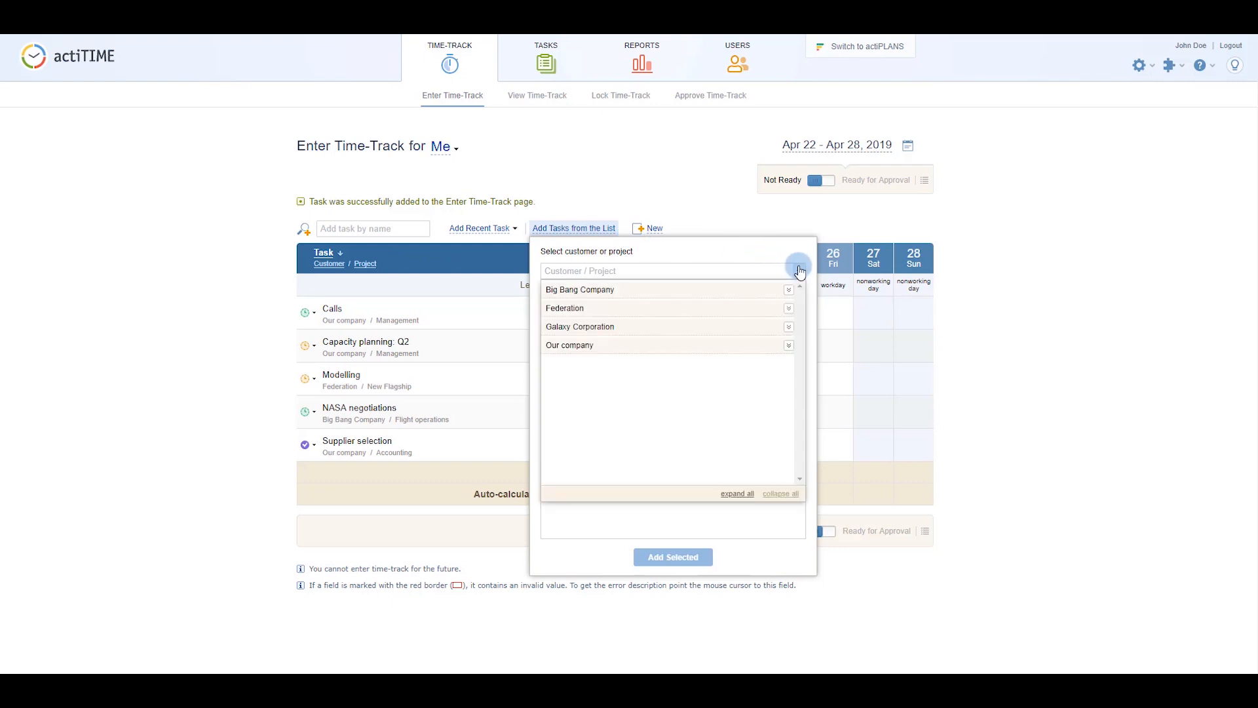
{"action": "left_click", "coordinate": [789, 308]}
{"action": "left_click", "coordinate": [785, 326]}
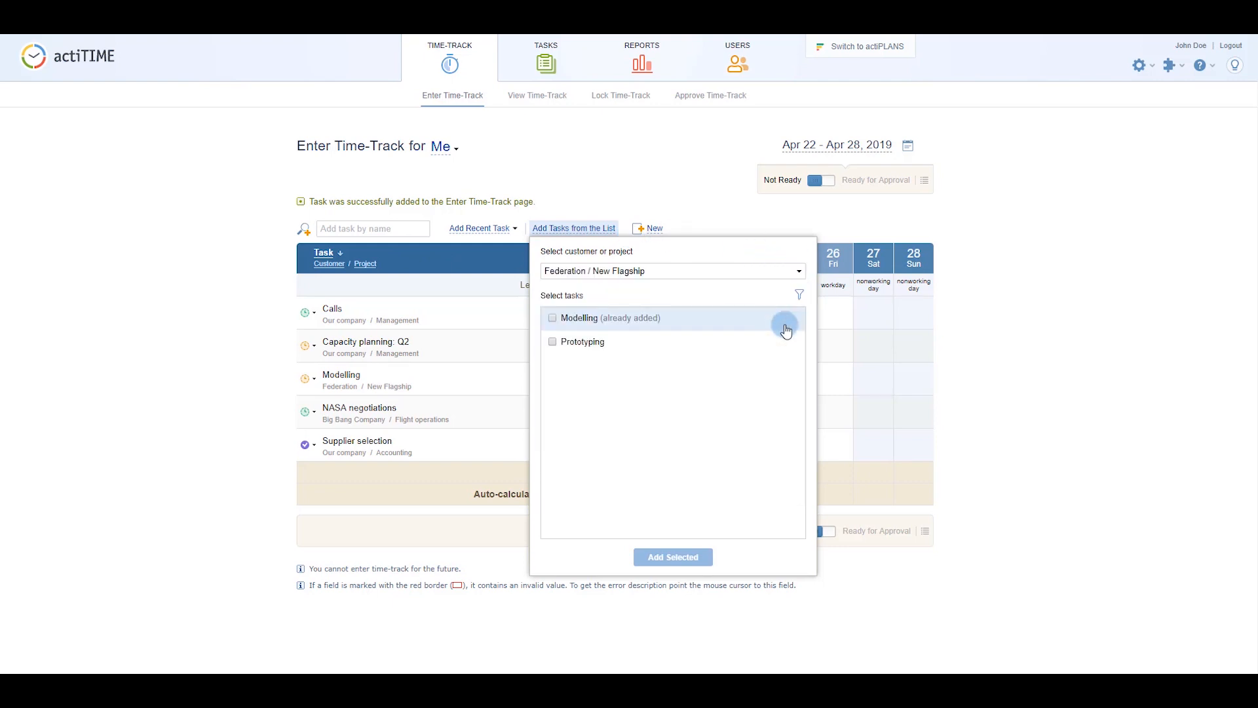
{"action": "left_click", "coordinate": [785, 343]}
{"action": "left_click", "coordinate": [707, 560]}
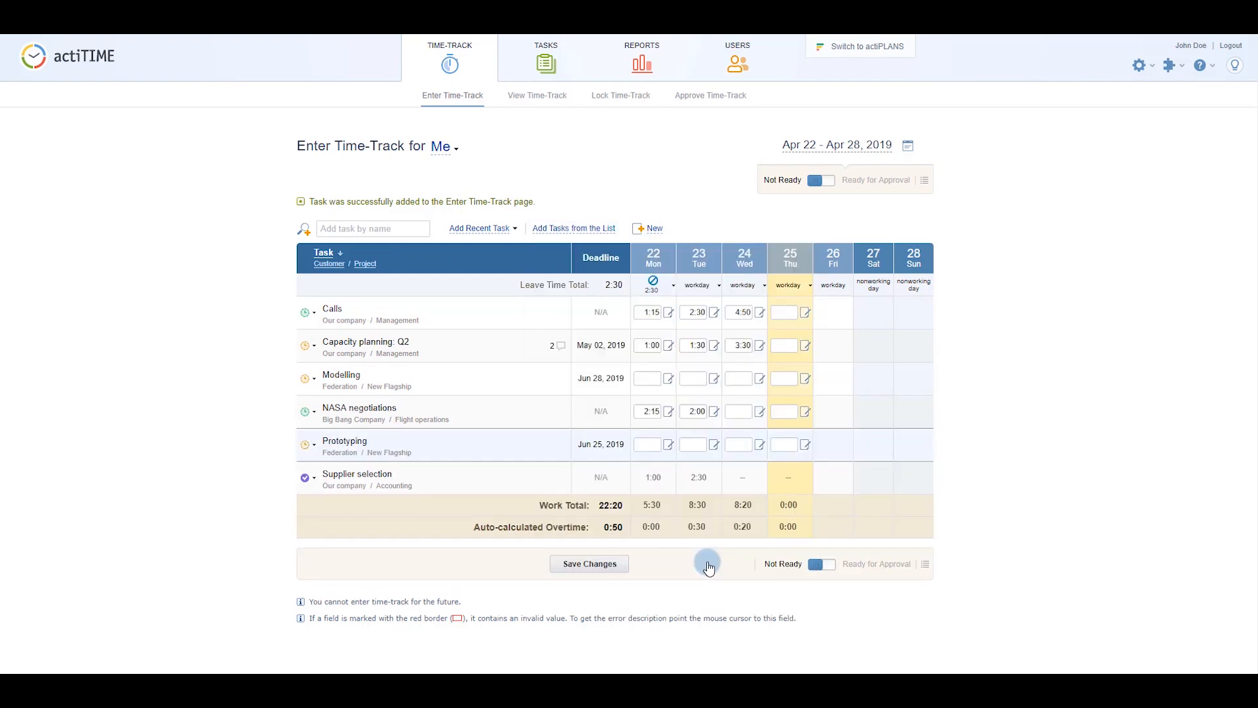
Log Thursday hours of 2 on Modelling and 4 on Prototyping, commenting 'Initial sketches done'.
{"action": "left_click", "coordinate": [792, 378]}
{"action": "type", "text": "2"}
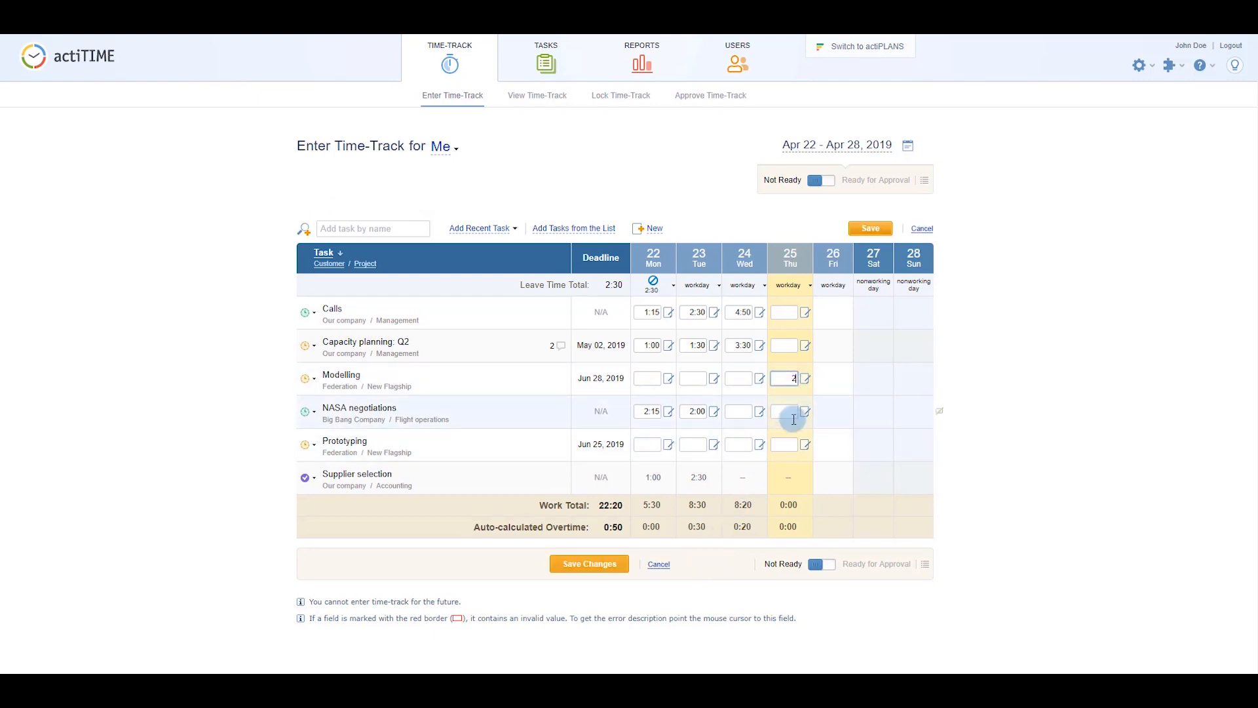
{"action": "left_click", "coordinate": [793, 444]}
{"action": "type", "text": "4"}
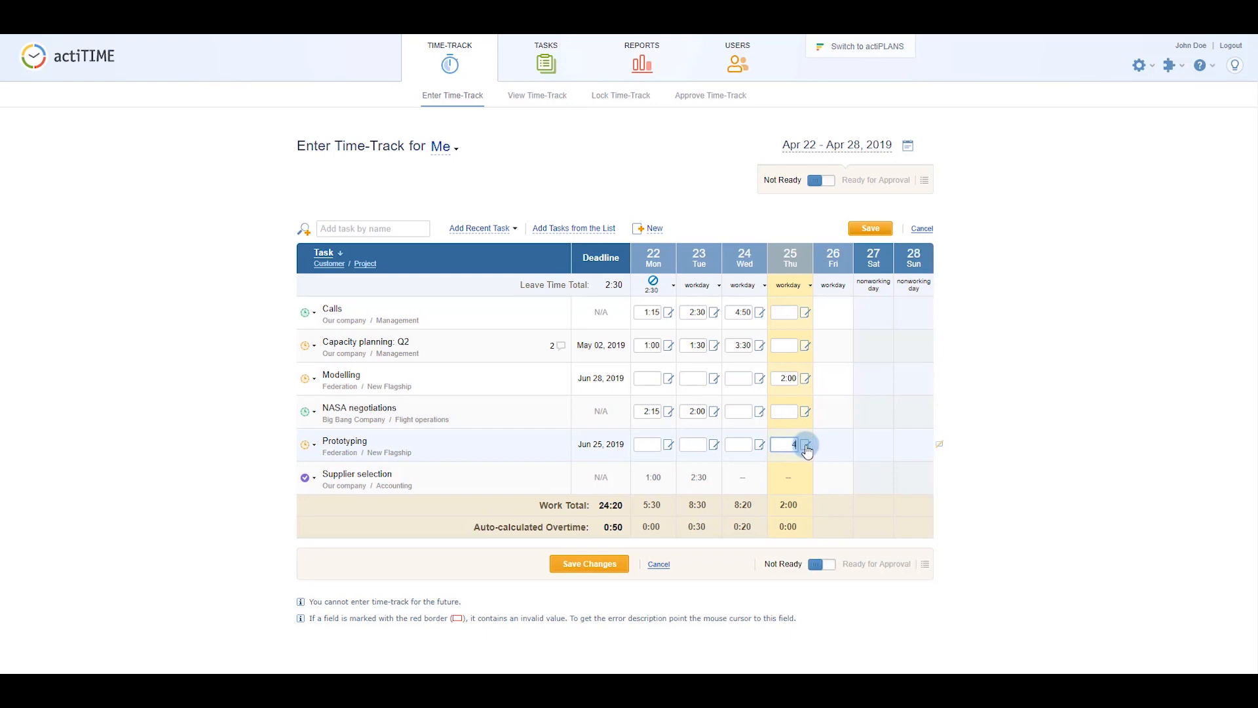
{"action": "left_click", "coordinate": [805, 444]}
{"action": "type", "text": "Initial"}
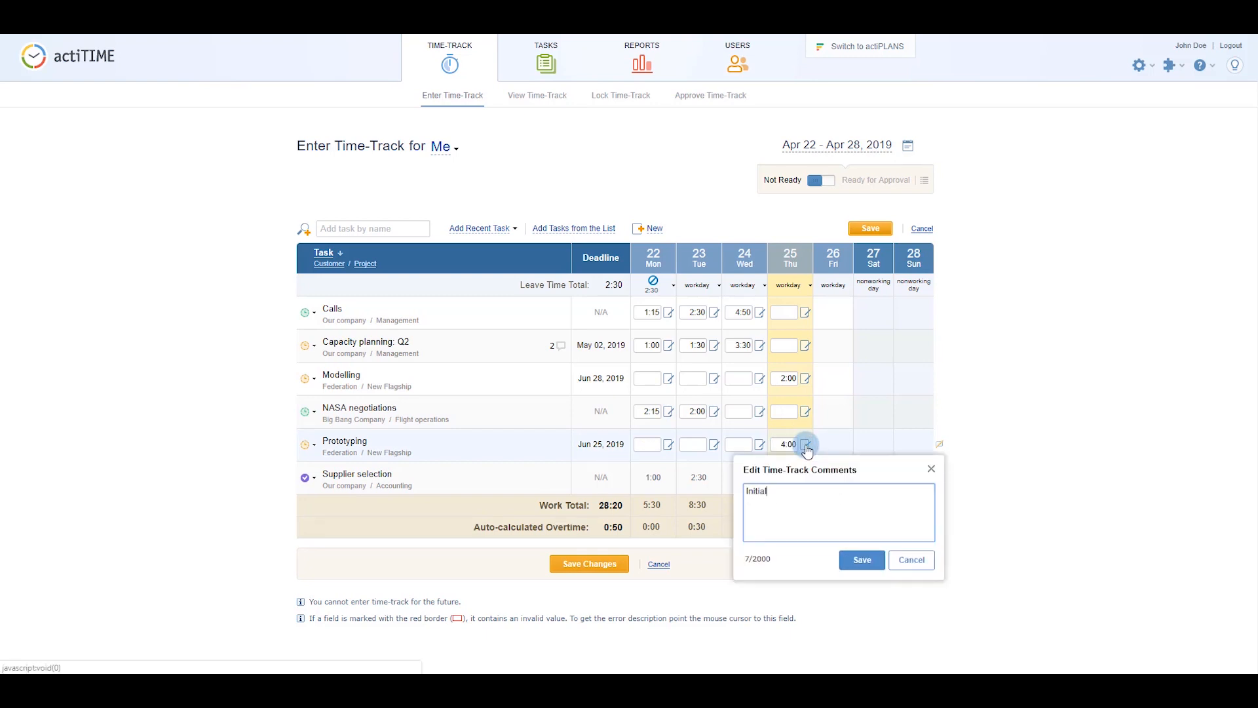
{"action": "type", "text": " sketches done"}
{"action": "left_click", "coordinate": [861, 560]}
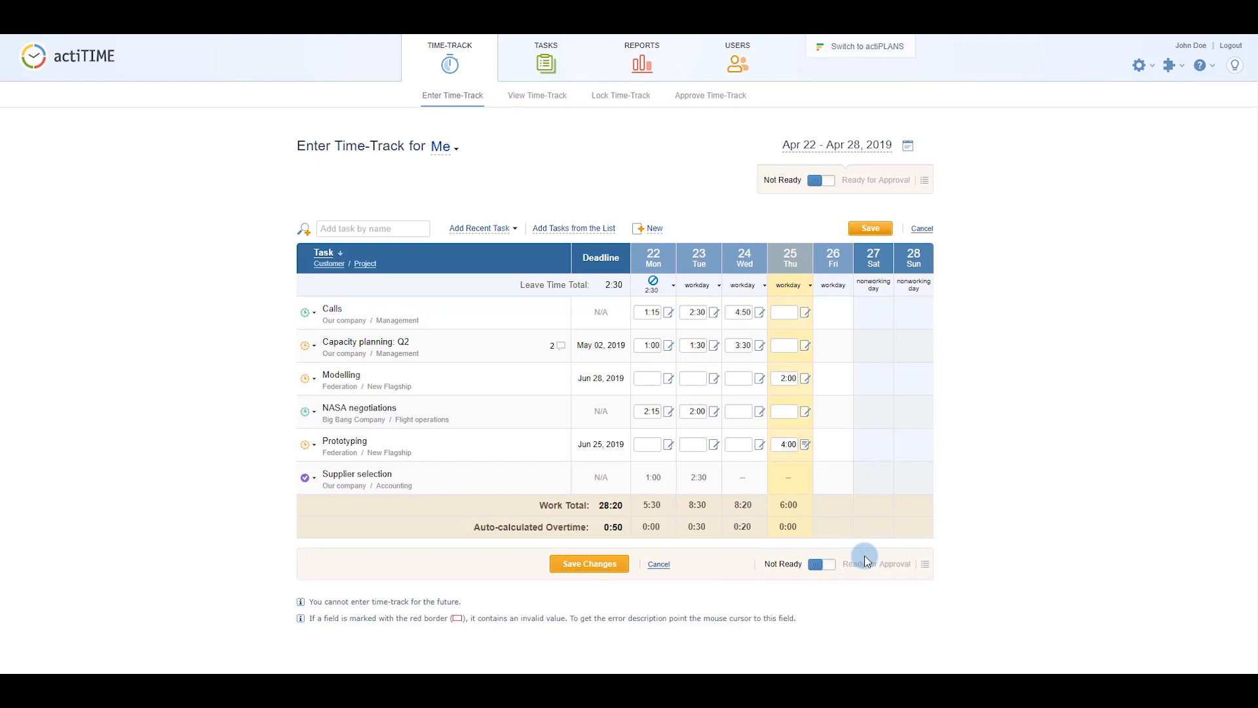
Record 2:00 of sick leave on Thursday.
{"action": "left_click", "coordinate": [809, 286]}
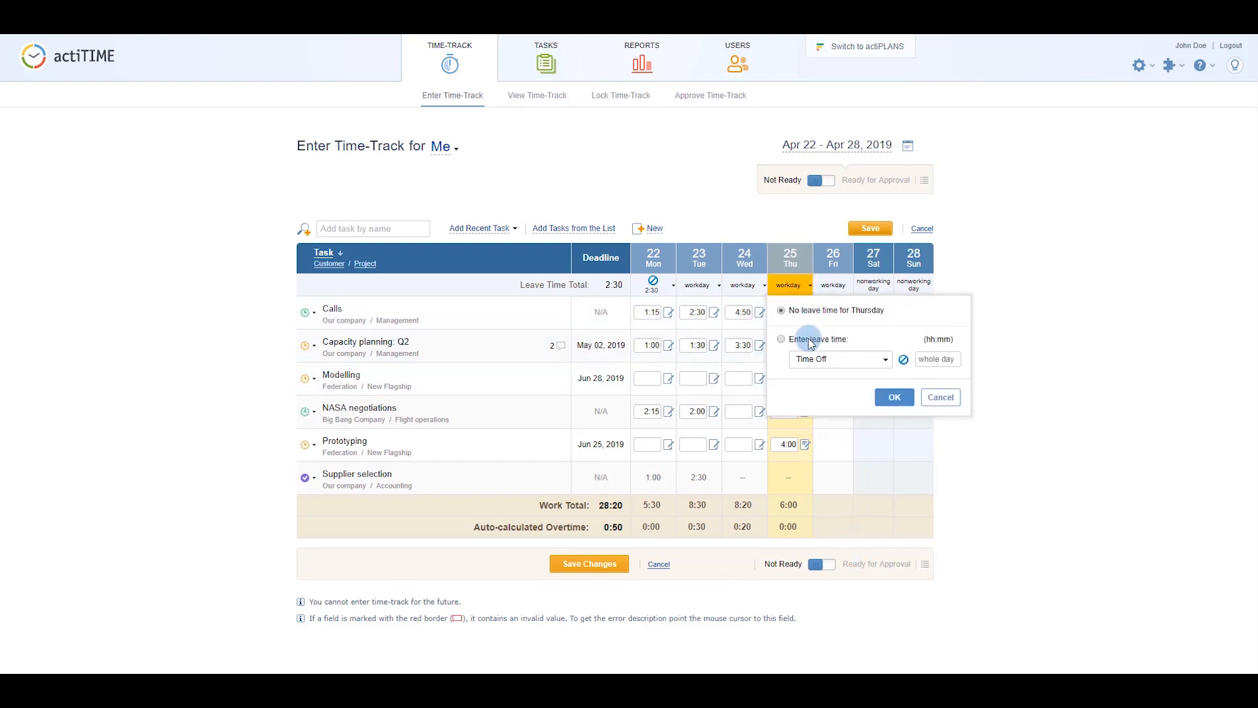
{"action": "left_click", "coordinate": [813, 358]}
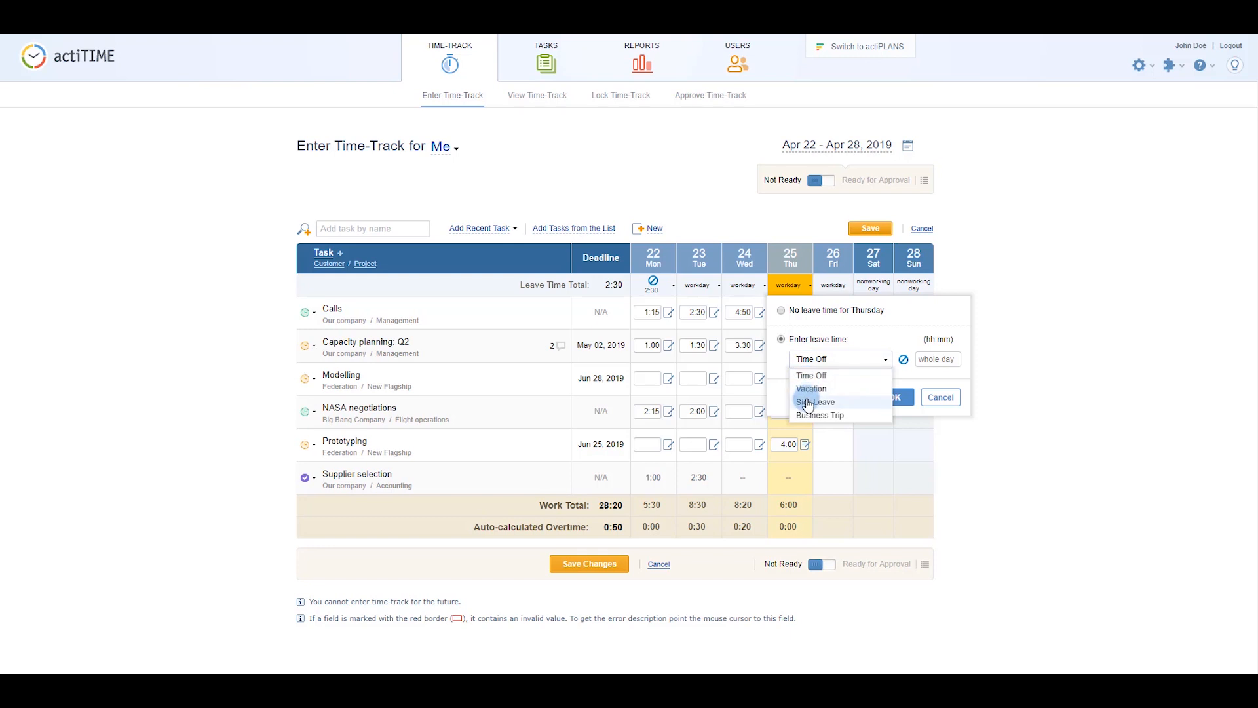
{"action": "left_click", "coordinate": [815, 402]}
{"action": "left_click", "coordinate": [932, 358]}
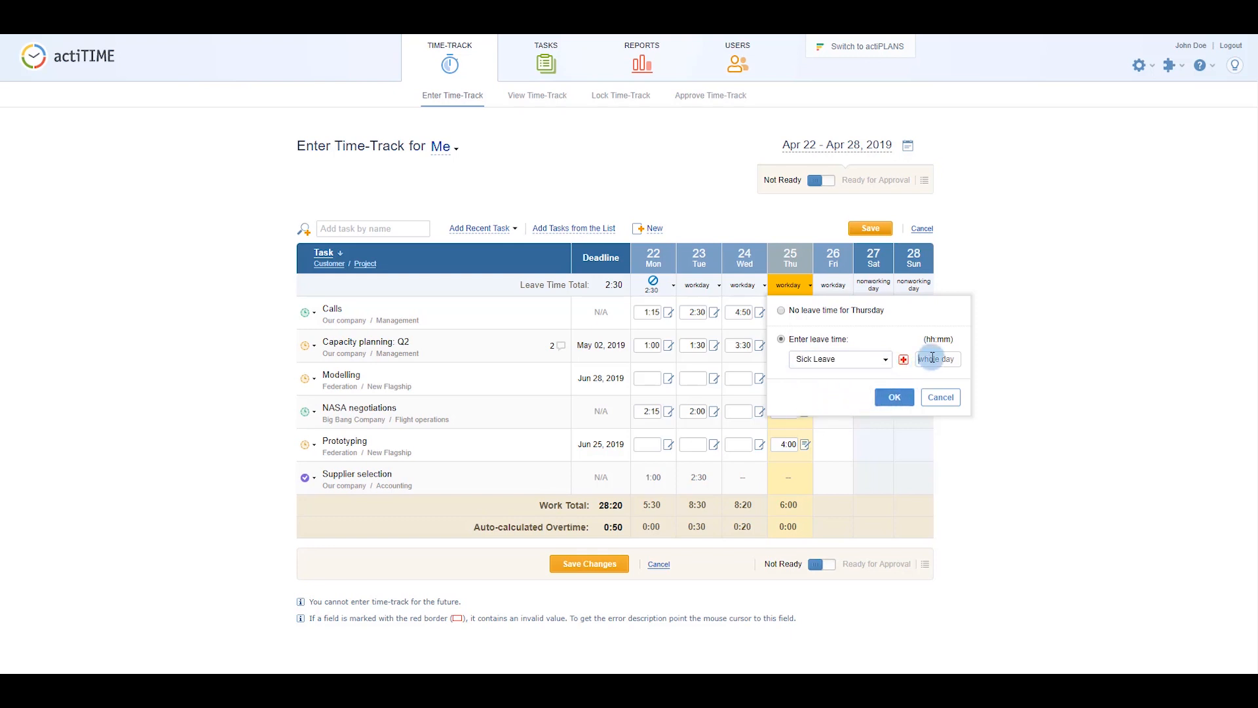
{"action": "type", "text": "2:00"}
{"action": "left_click", "coordinate": [901, 397]}
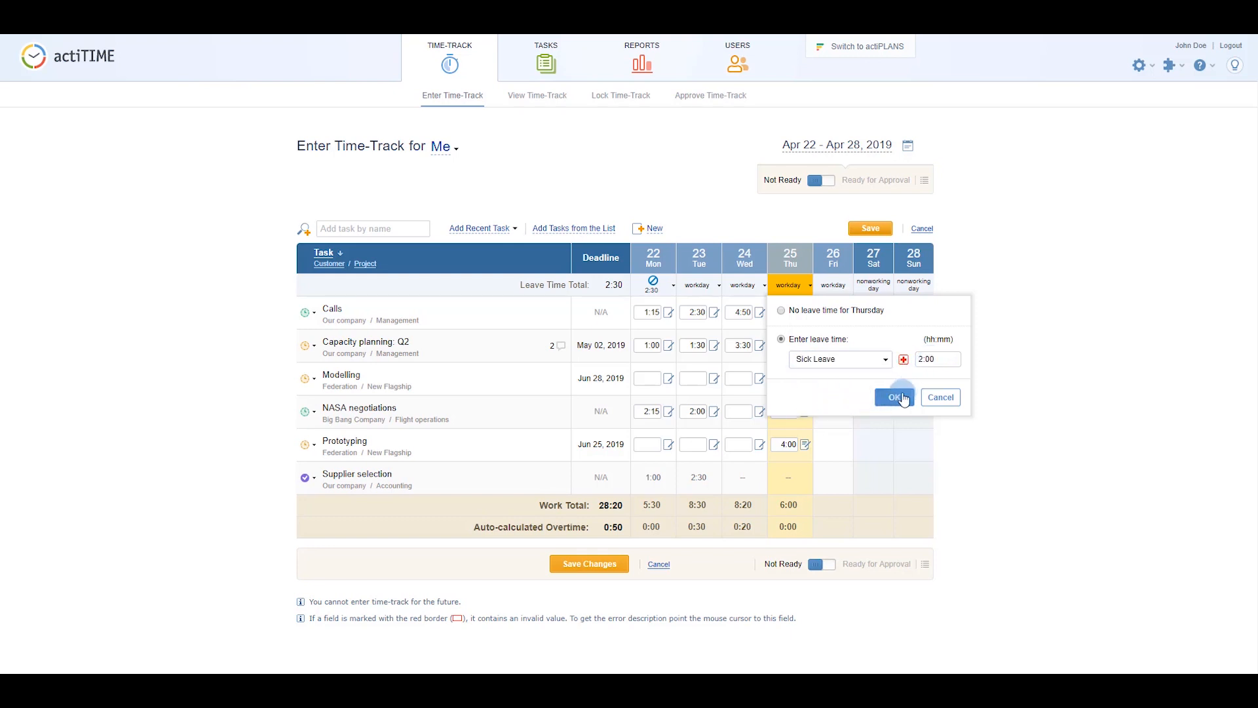
Mark the week Ready for Approval, save it, and go to Lock Time-Track.
{"action": "left_click", "coordinate": [828, 183]}
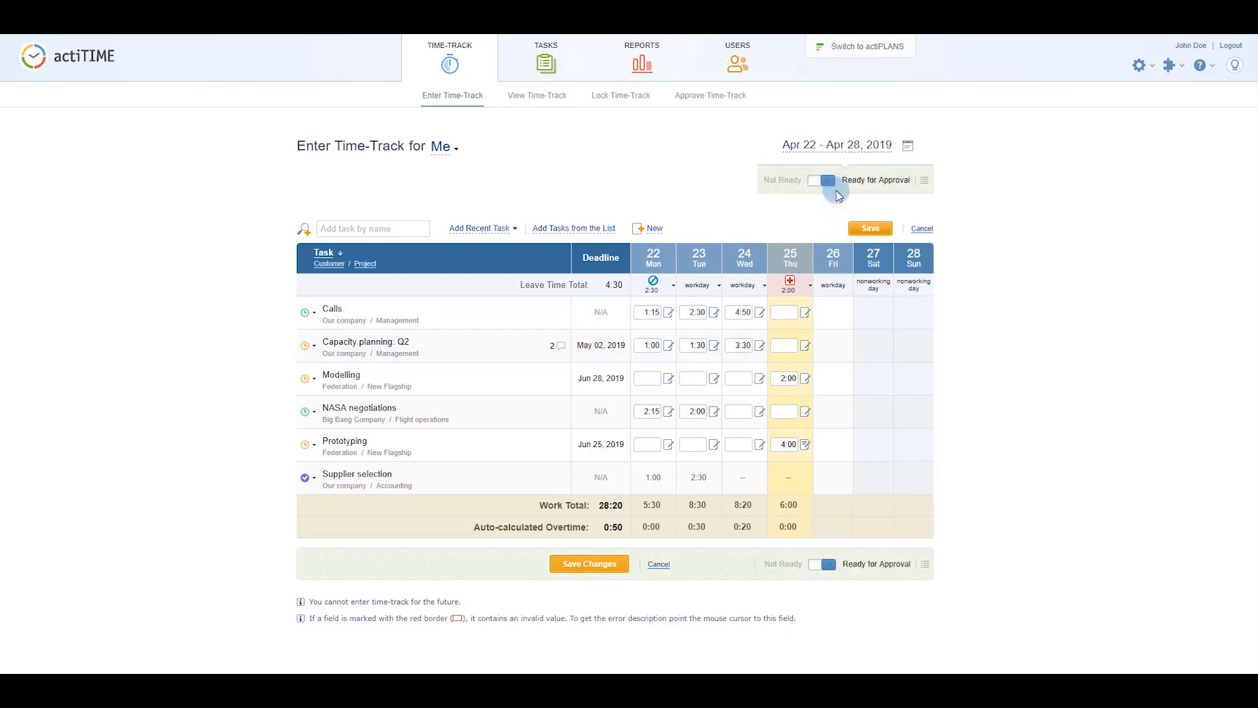
{"action": "left_click", "coordinate": [868, 229]}
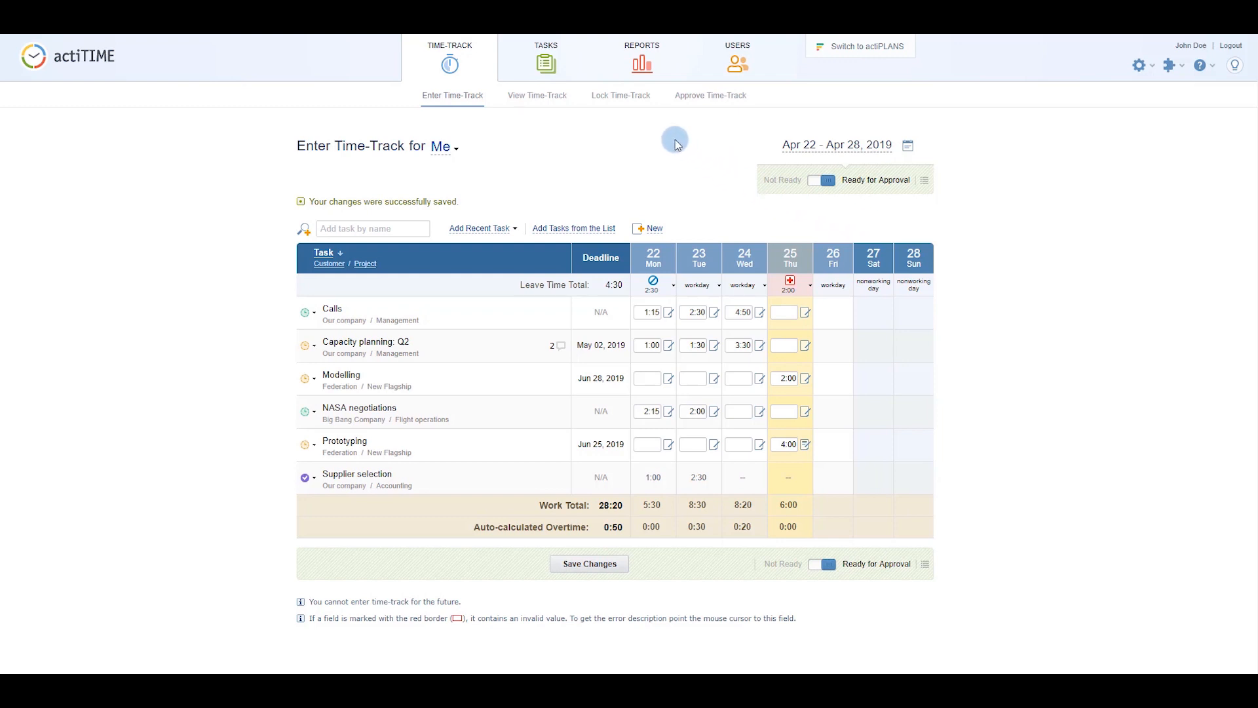
{"action": "left_click", "coordinate": [626, 96]}
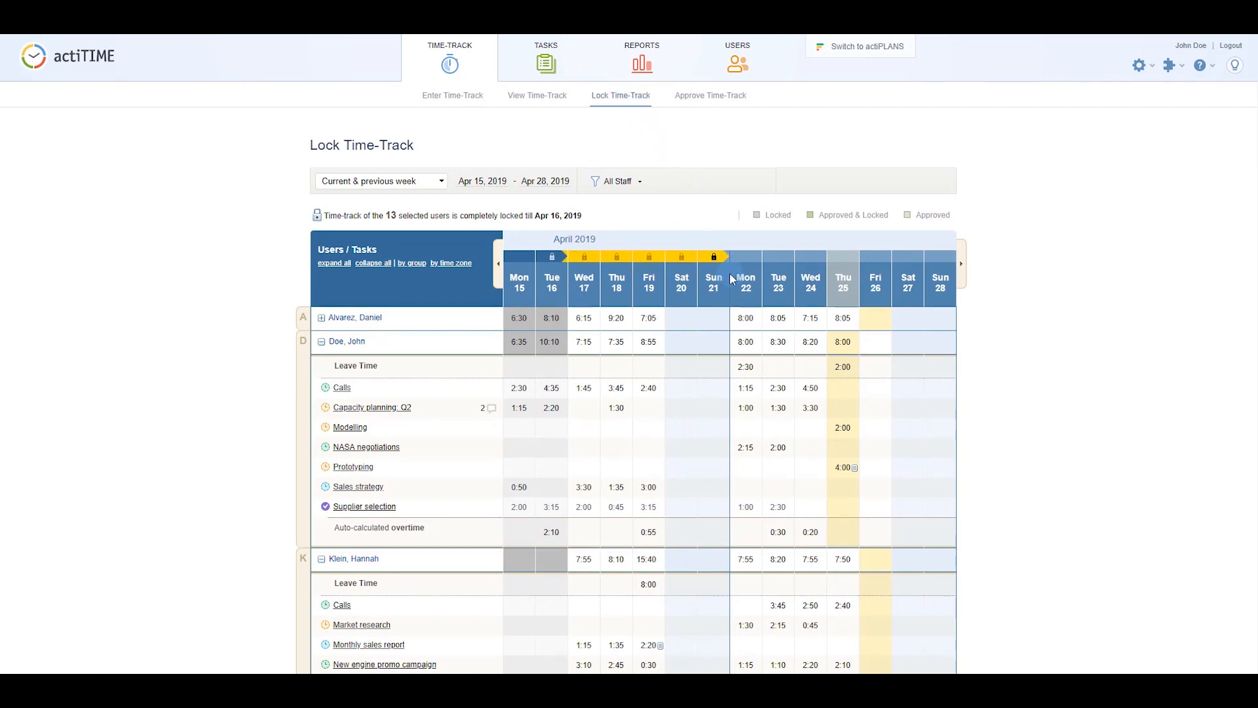
Lock all users' time-track data through Apr 21, 2019, then go to the user list.
{"action": "left_click", "coordinate": [745, 341]}
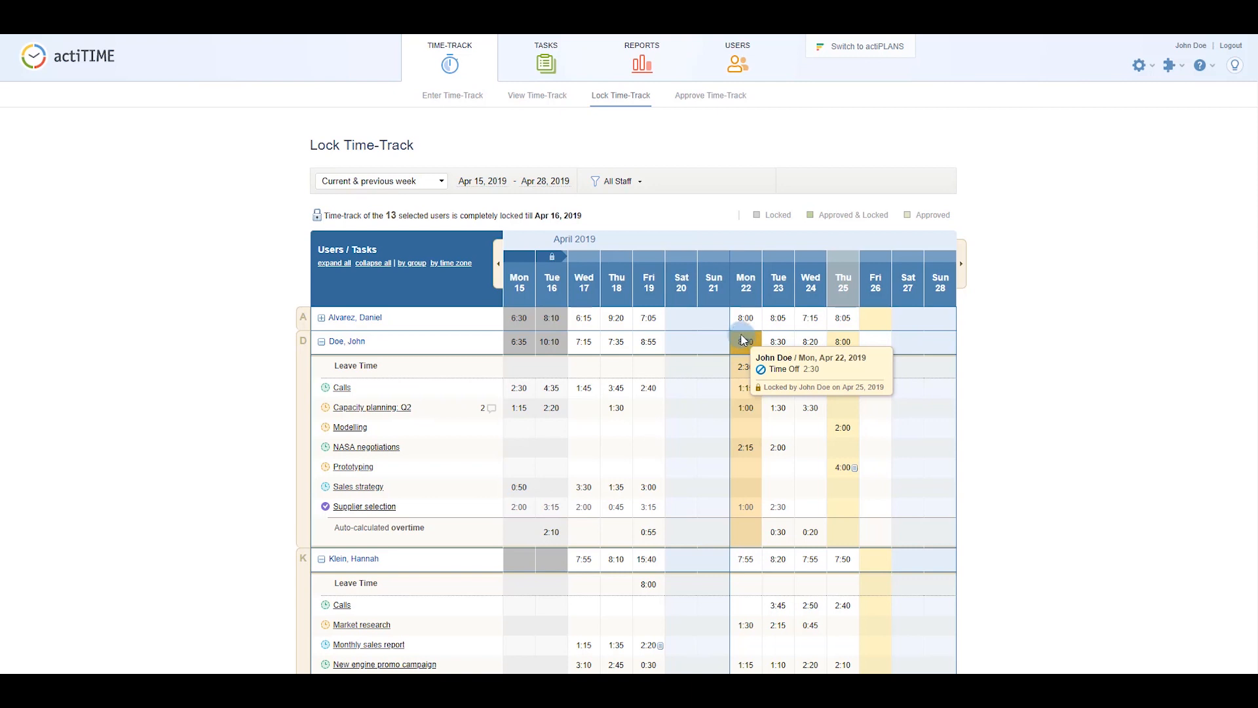
{"action": "left_click", "coordinate": [700, 258]}
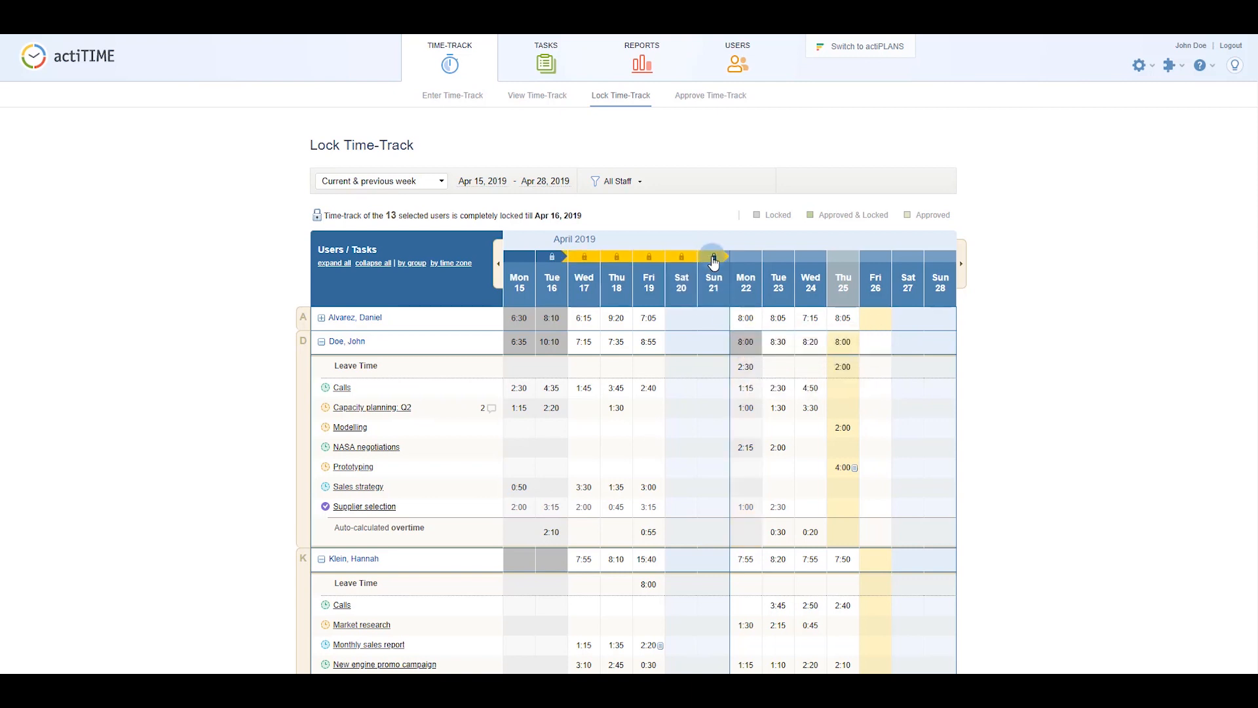
{"action": "left_click", "coordinate": [754, 280]}
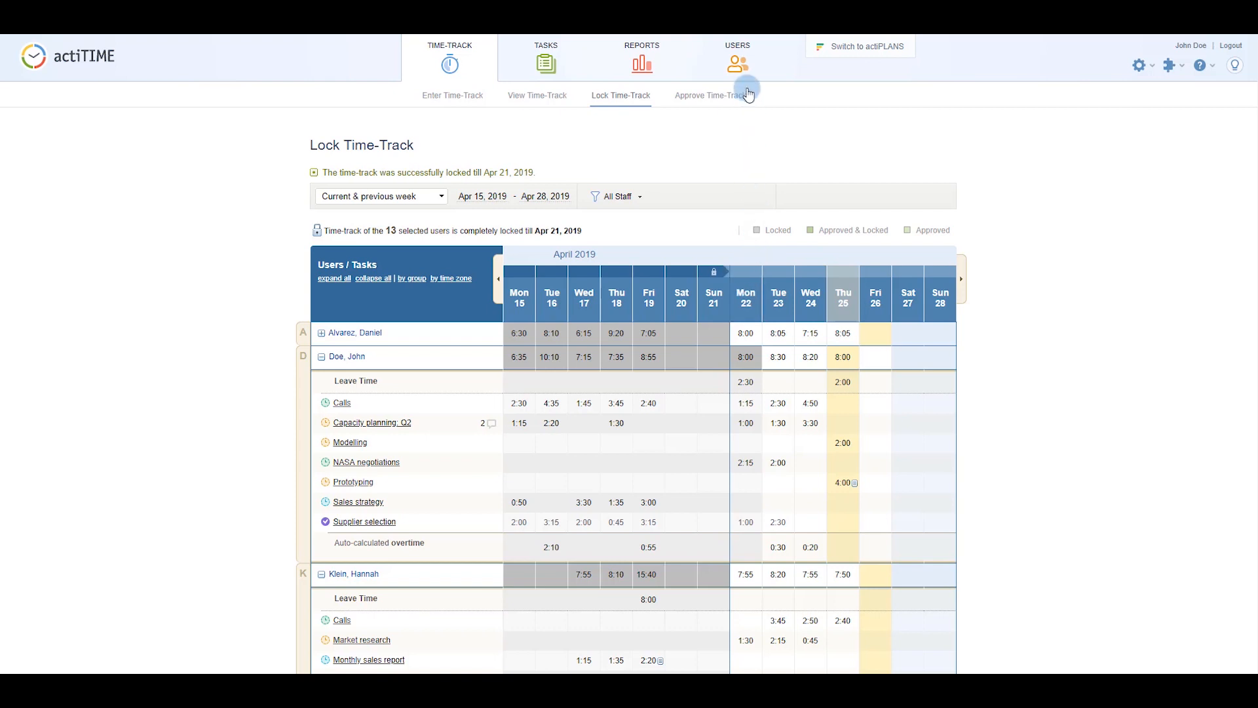
{"action": "left_click", "coordinate": [742, 63]}
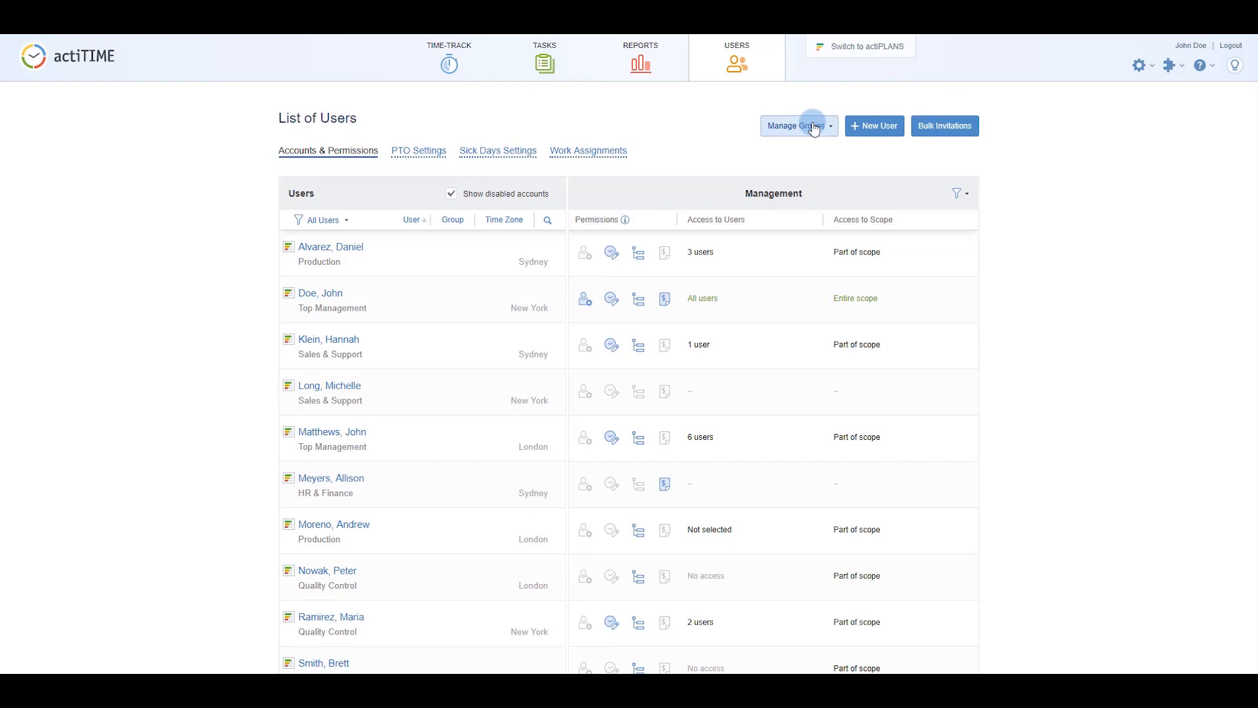
Start a new user and fill in their first name, last name, and e-mail address.
{"action": "left_click", "coordinate": [875, 126]}
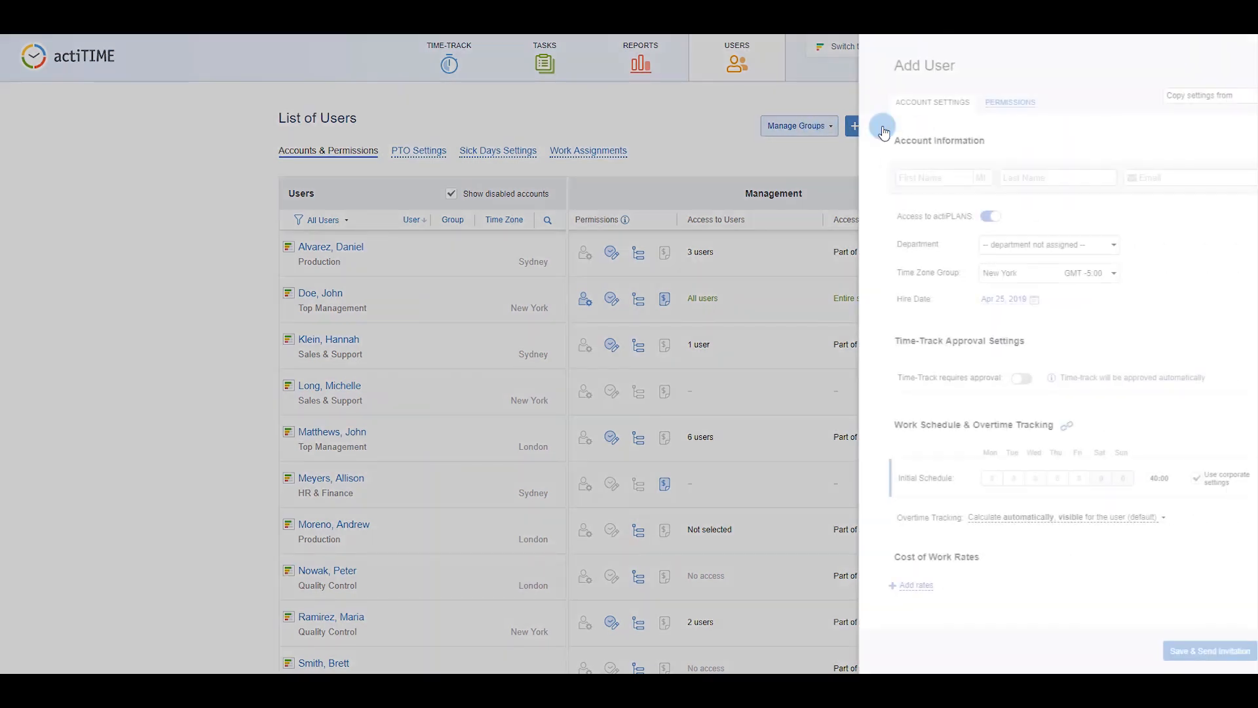
{"action": "left_click", "coordinate": [878, 177]}
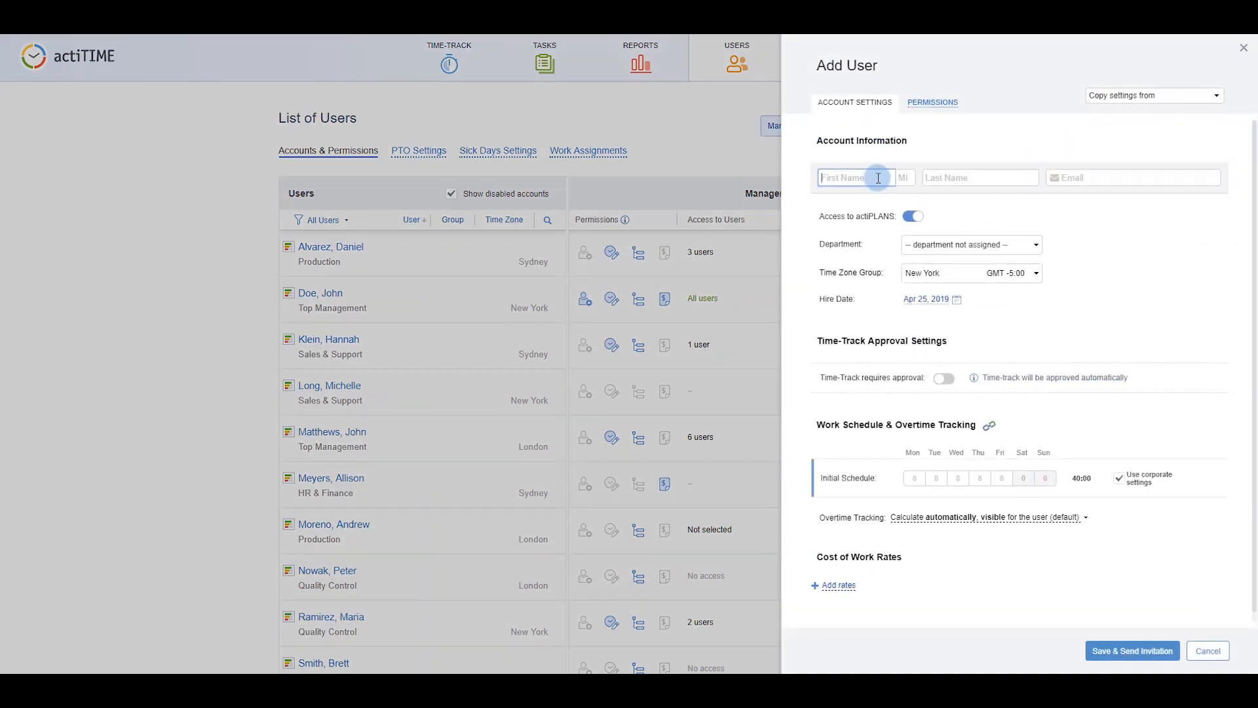
{"action": "left_click", "coordinate": [1006, 178]}
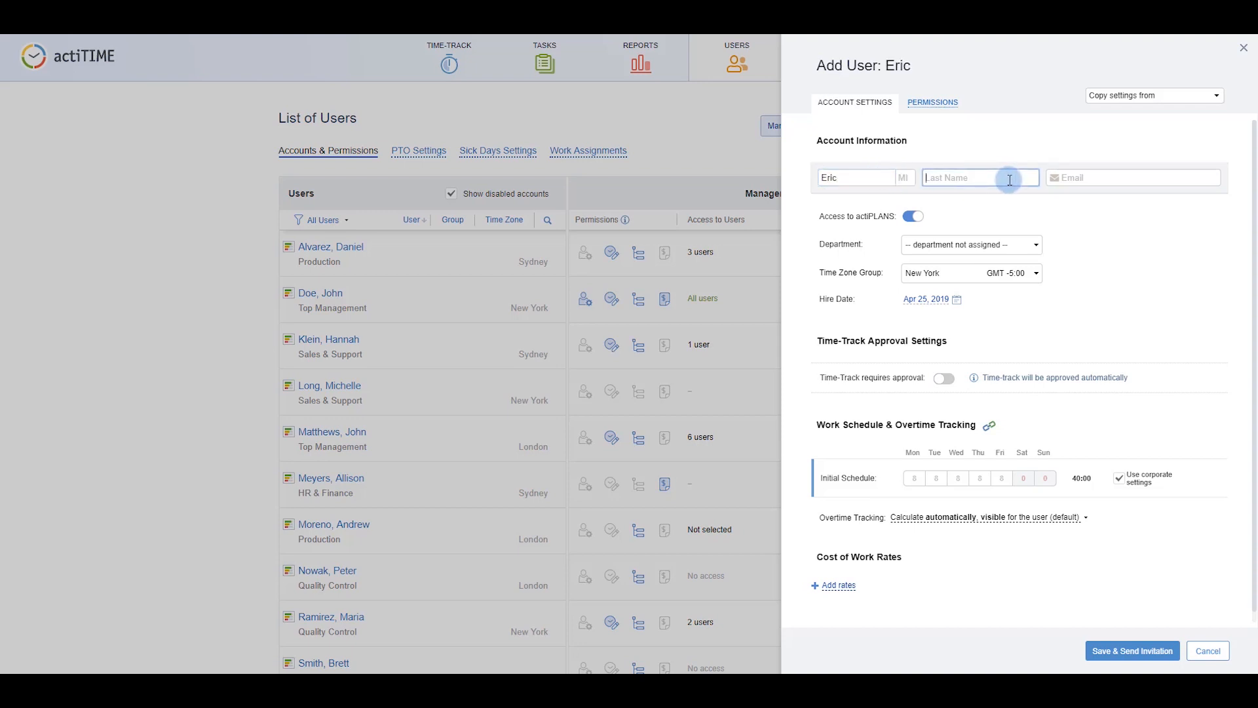
{"action": "left_click", "coordinate": [1194, 184]}
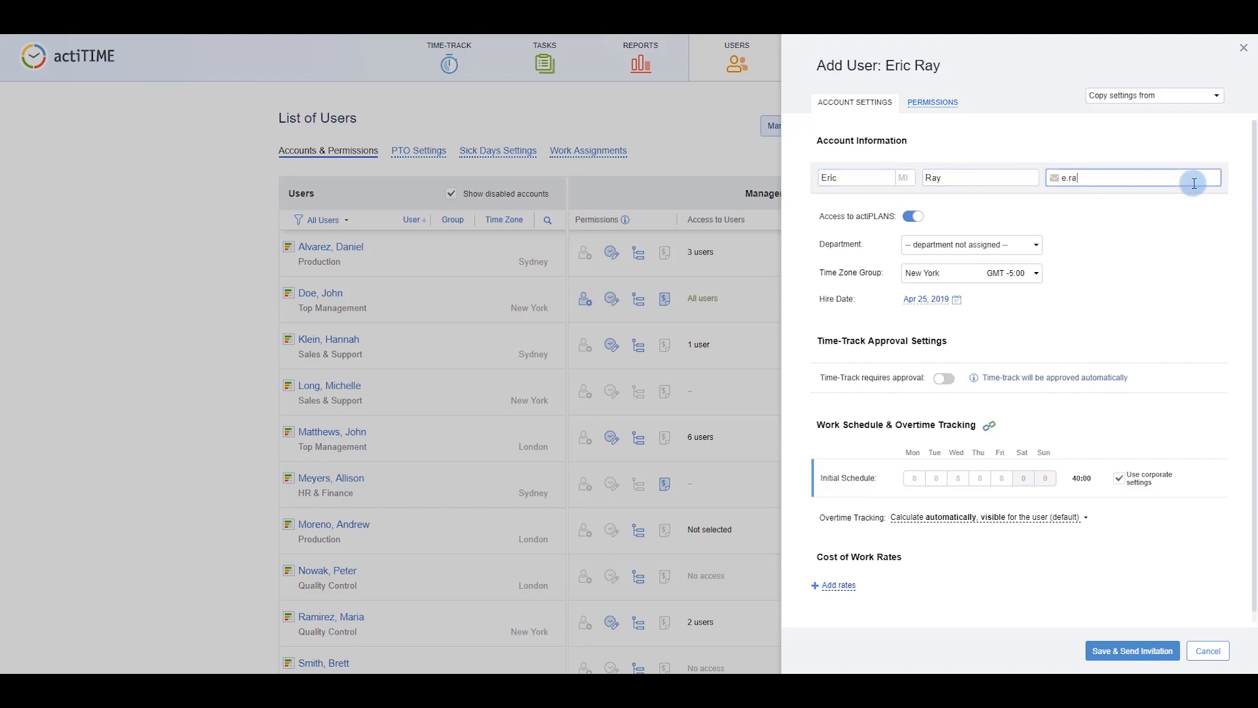
Set Design department, hire date Apr 08, 2019, require time-track approval, and send the invitation.
{"action": "left_click", "coordinate": [1027, 245]}
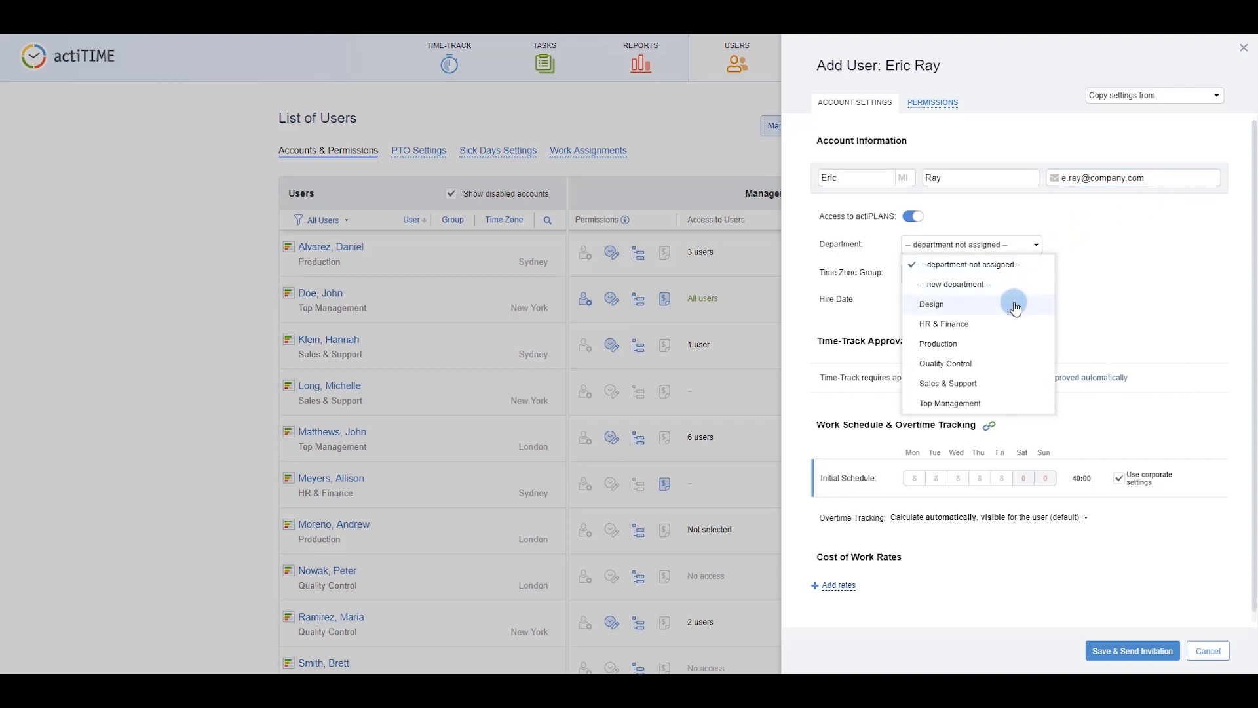
{"action": "left_click", "coordinate": [1014, 304]}
{"action": "left_click", "coordinate": [933, 299]}
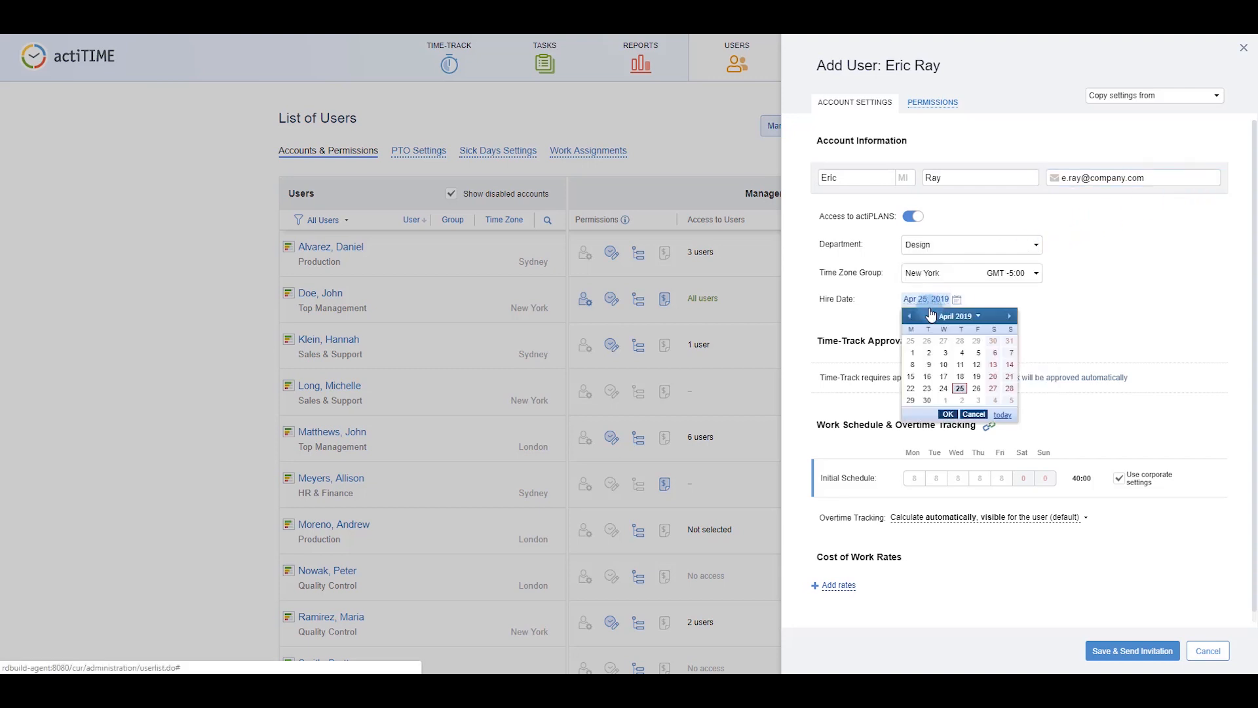
{"action": "left_click", "coordinate": [912, 364]}
{"action": "left_click", "coordinate": [947, 381]}
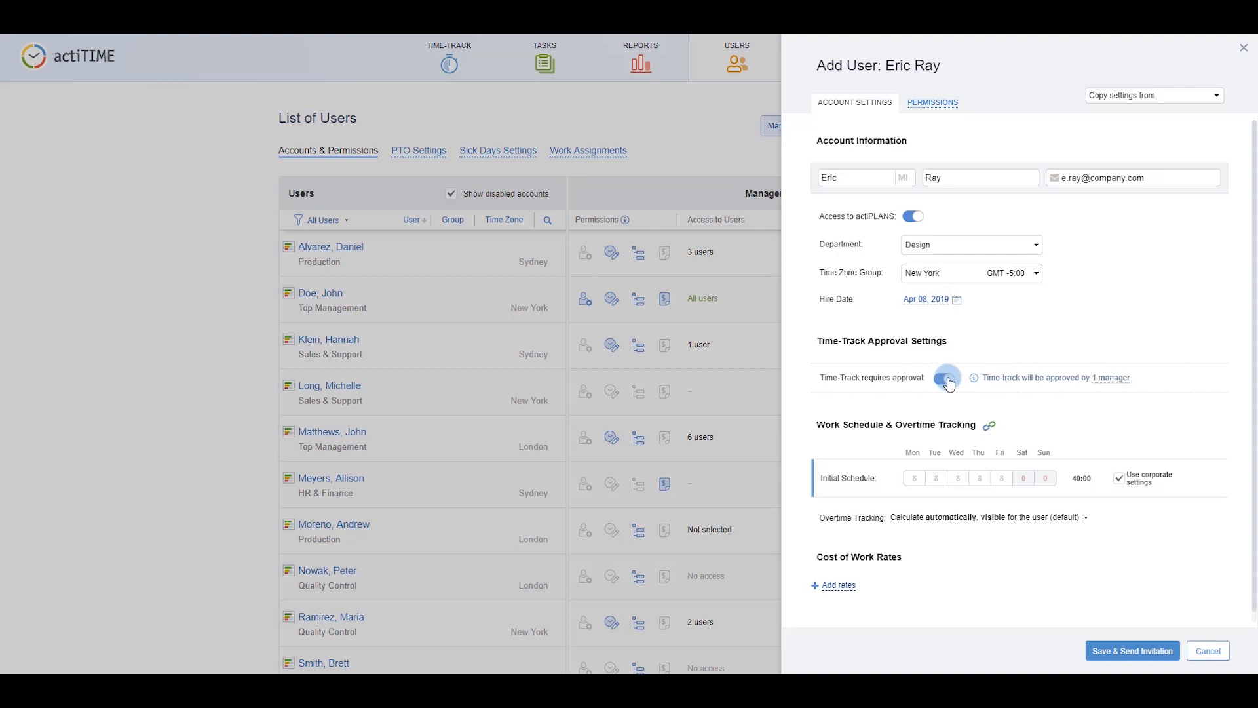
{"action": "left_click", "coordinate": [944, 104]}
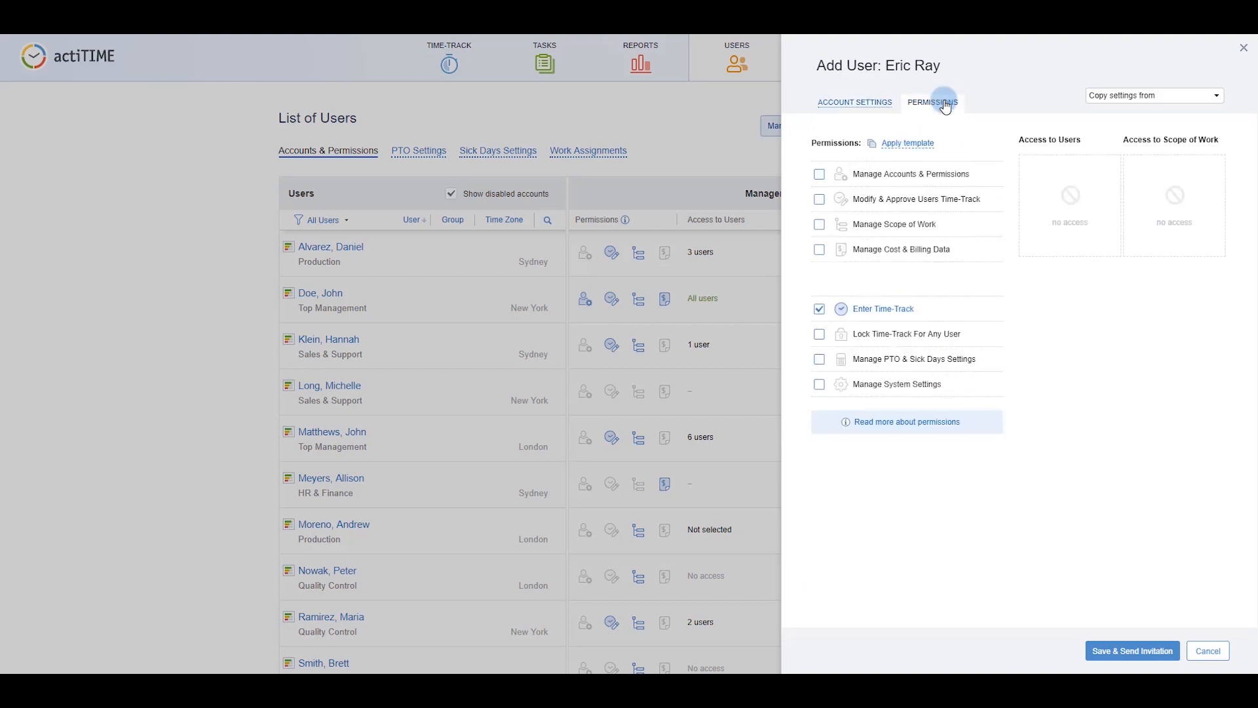
{"action": "left_click", "coordinate": [1123, 651]}
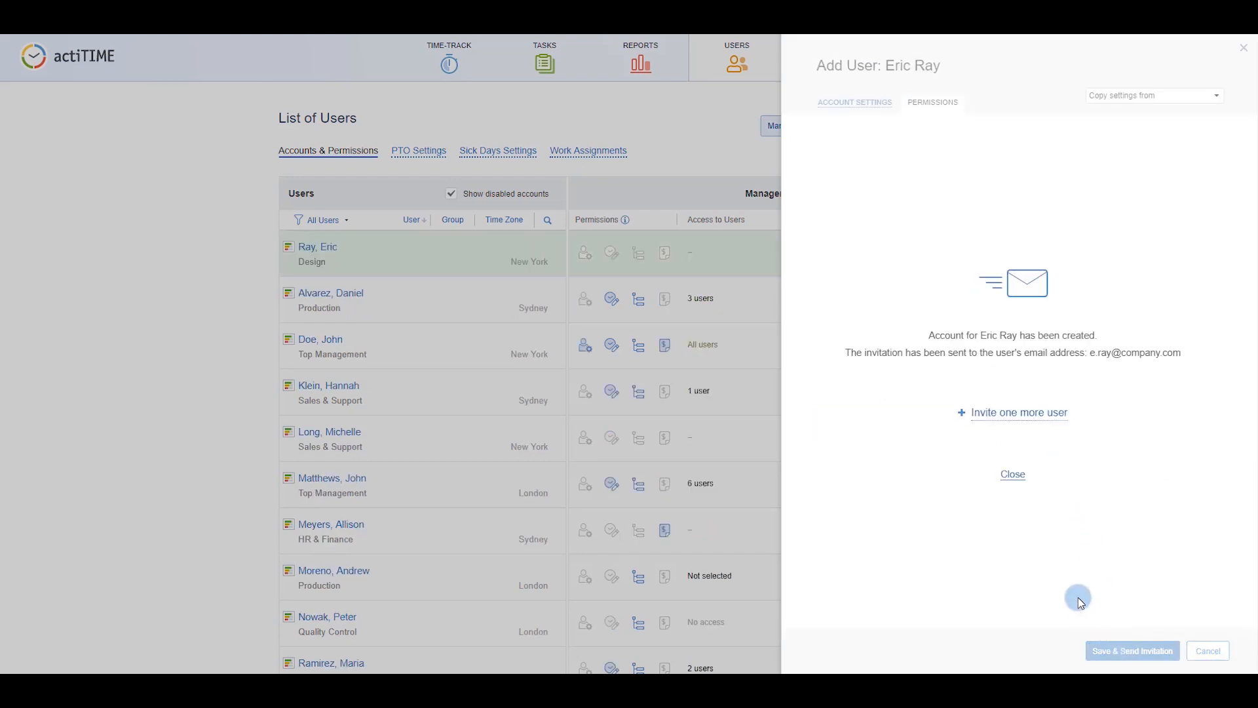
{"action": "left_click", "coordinate": [1012, 474]}
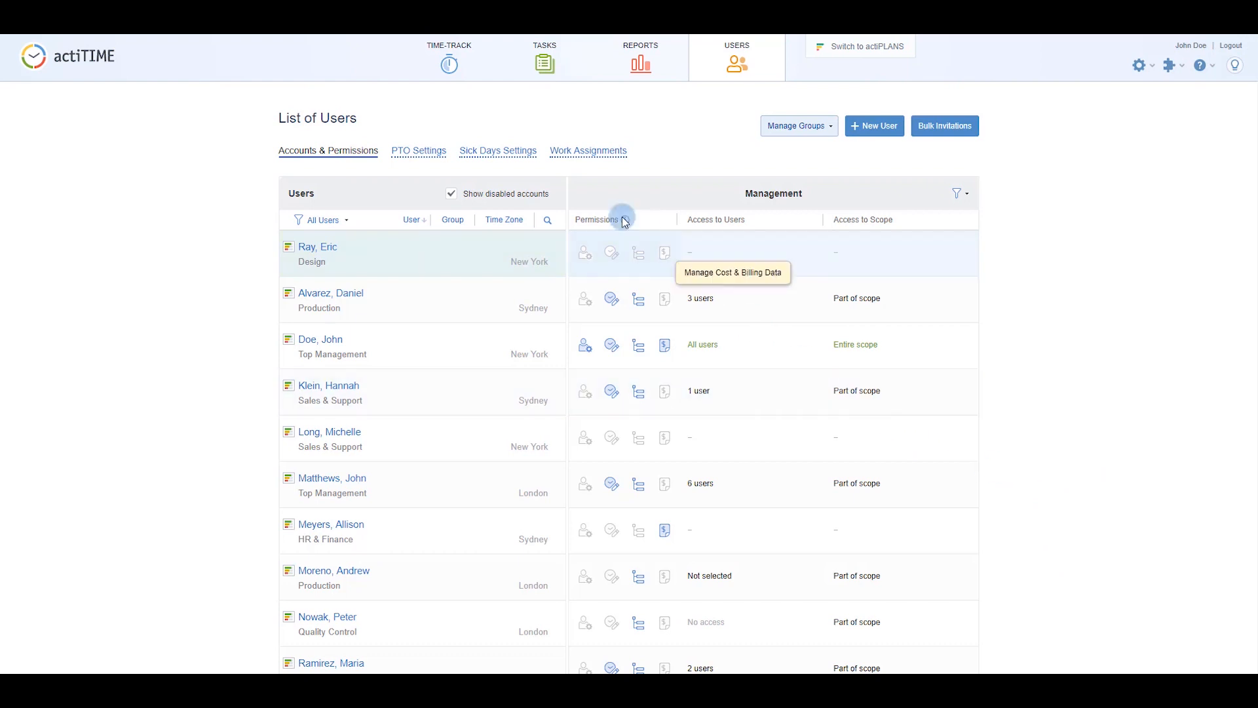
Assign the new user Federation / New Flagship's Modelling and Prototyping tasks.
{"action": "left_click", "coordinate": [575, 152]}
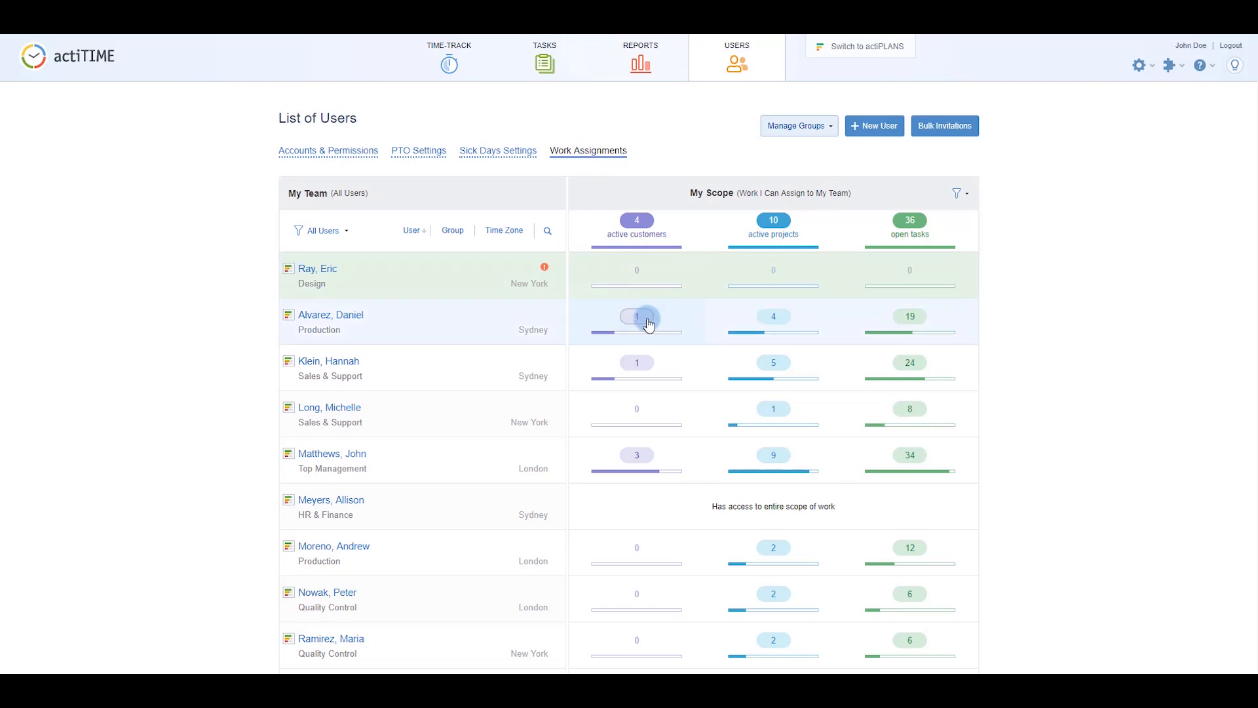
{"action": "left_click", "coordinate": [646, 273]}
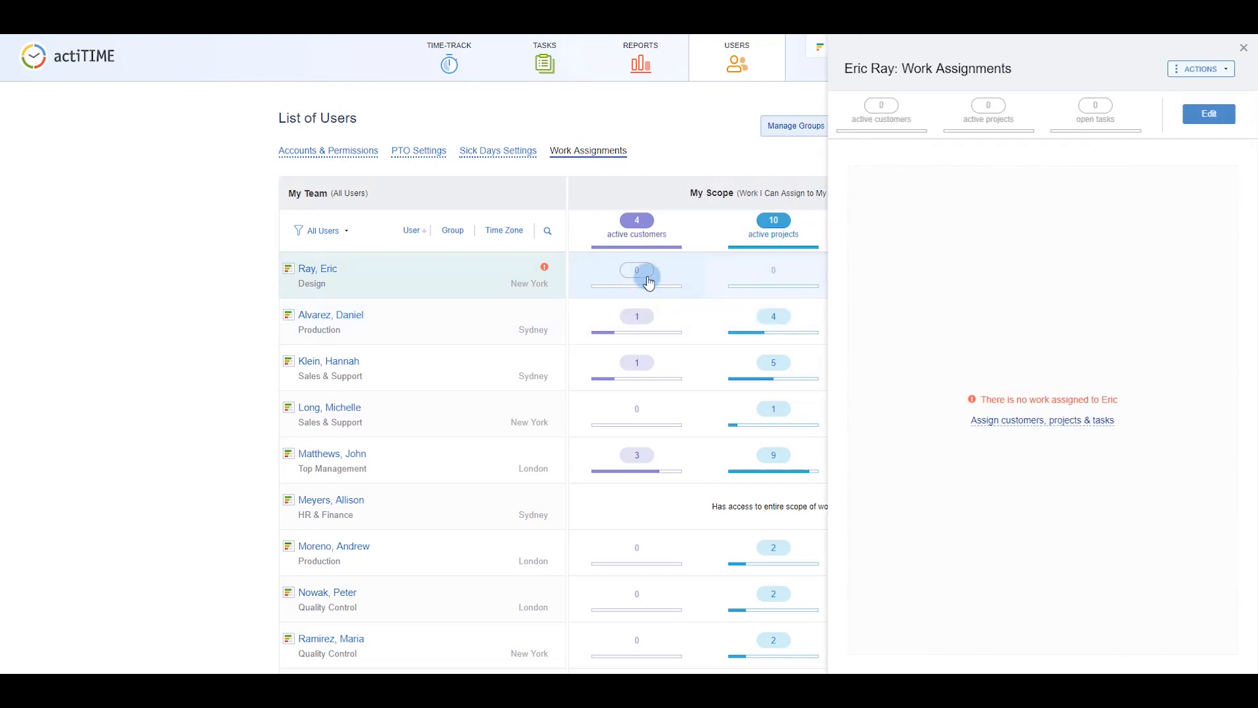
{"action": "left_click", "coordinate": [1026, 419]}
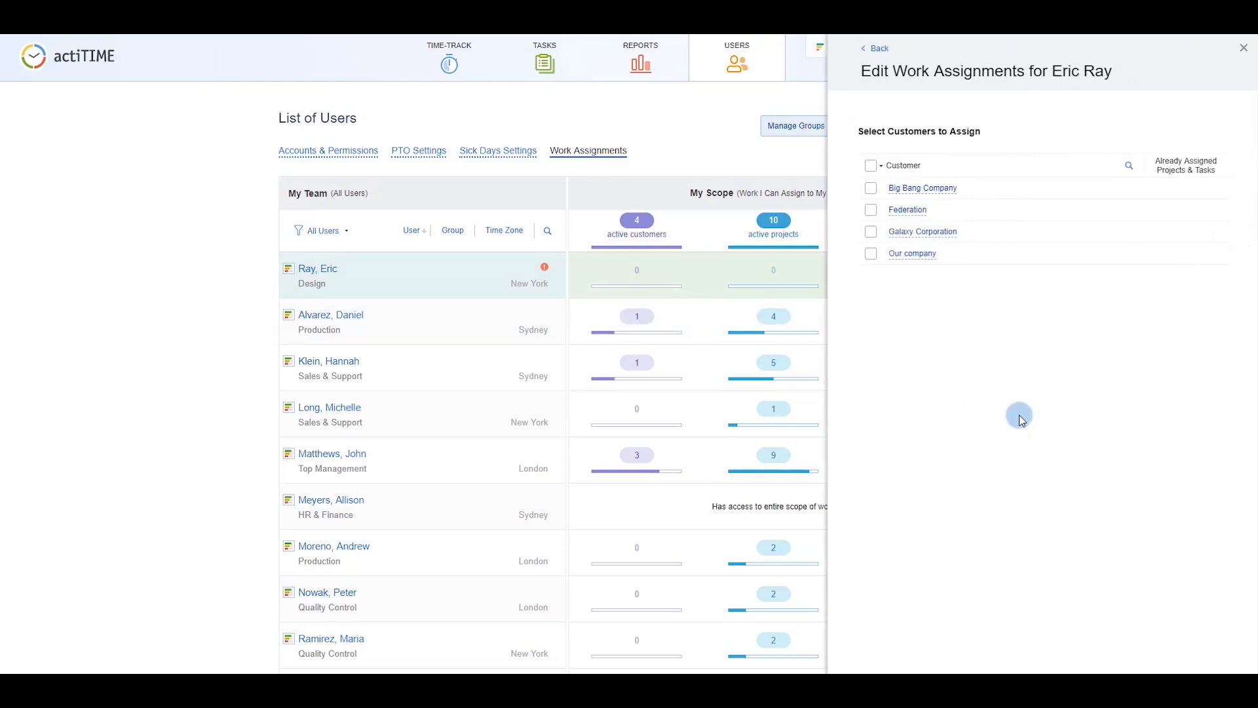
{"action": "left_click", "coordinate": [918, 210]}
{"action": "left_click", "coordinate": [917, 206]}
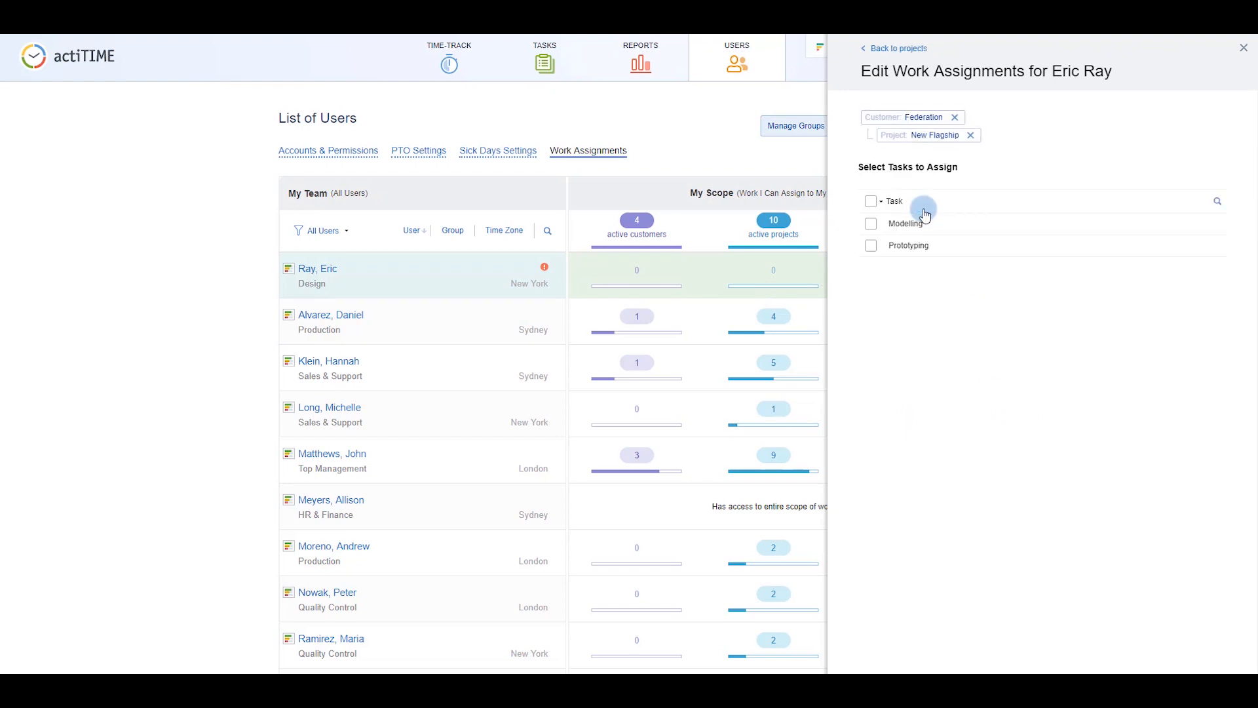
{"action": "left_click", "coordinate": [878, 226]}
{"action": "left_click", "coordinate": [870, 245]}
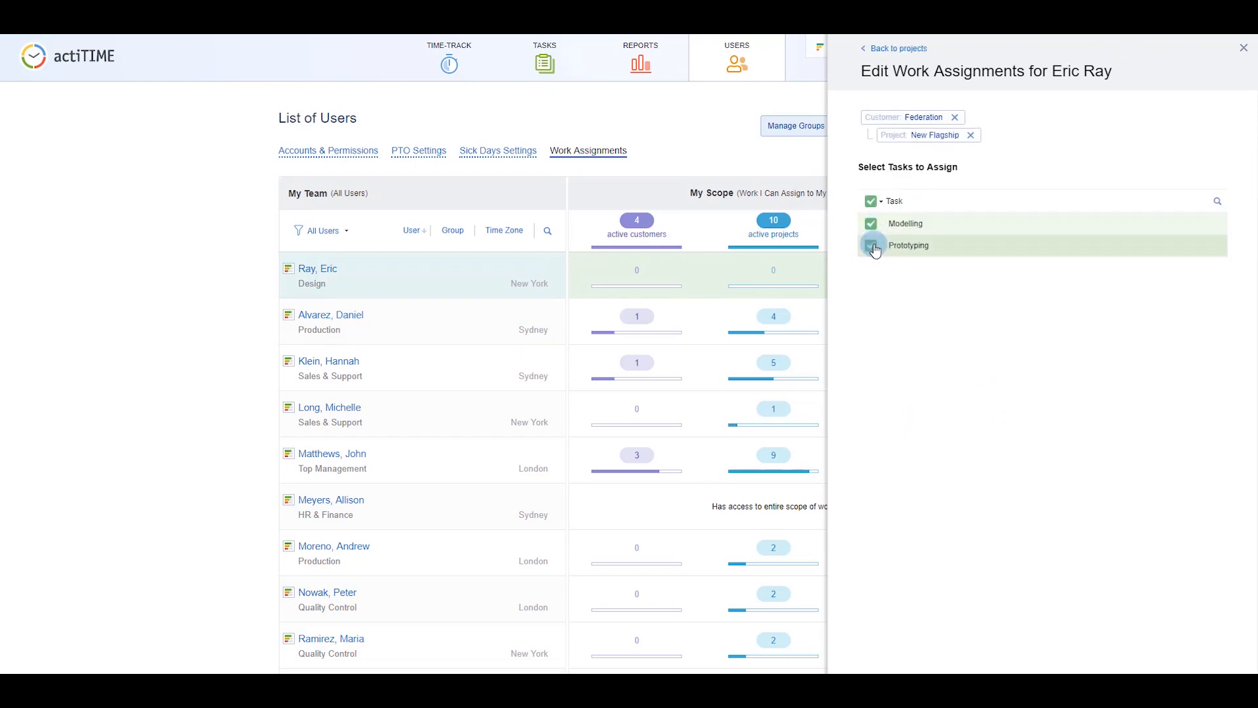
{"action": "left_click", "coordinate": [795, 163]}
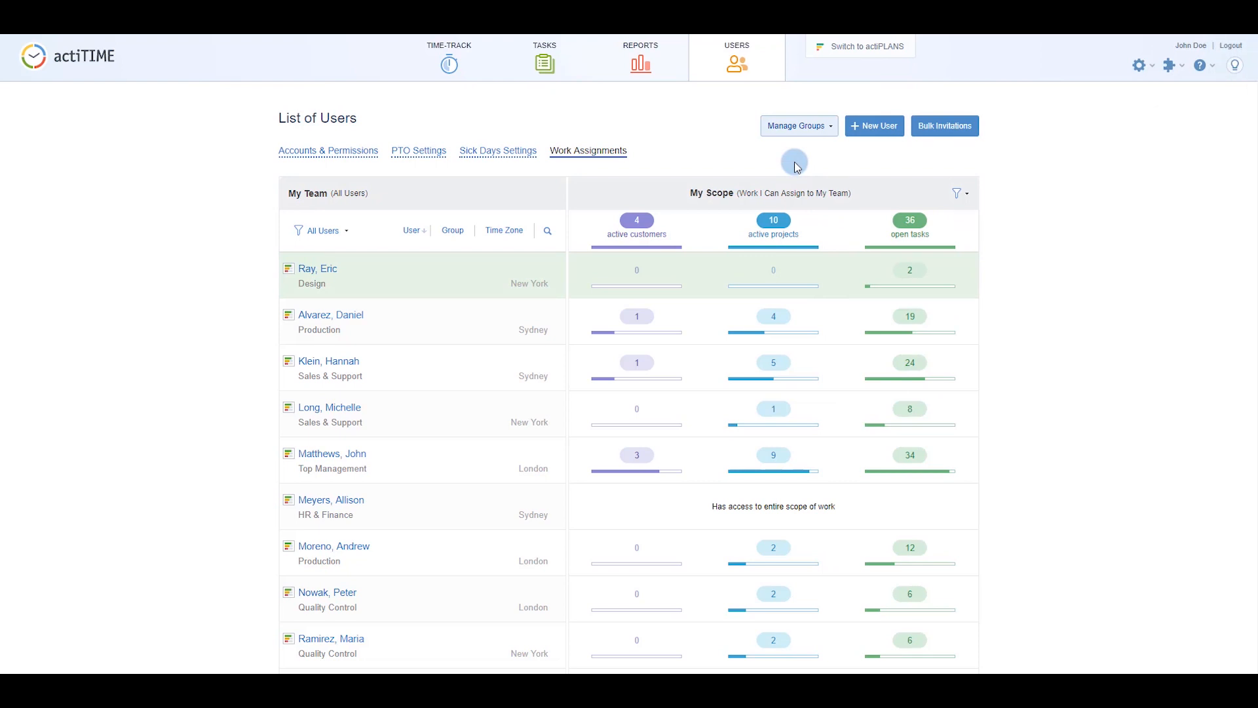
{"action": "left_click", "coordinate": [655, 73]}
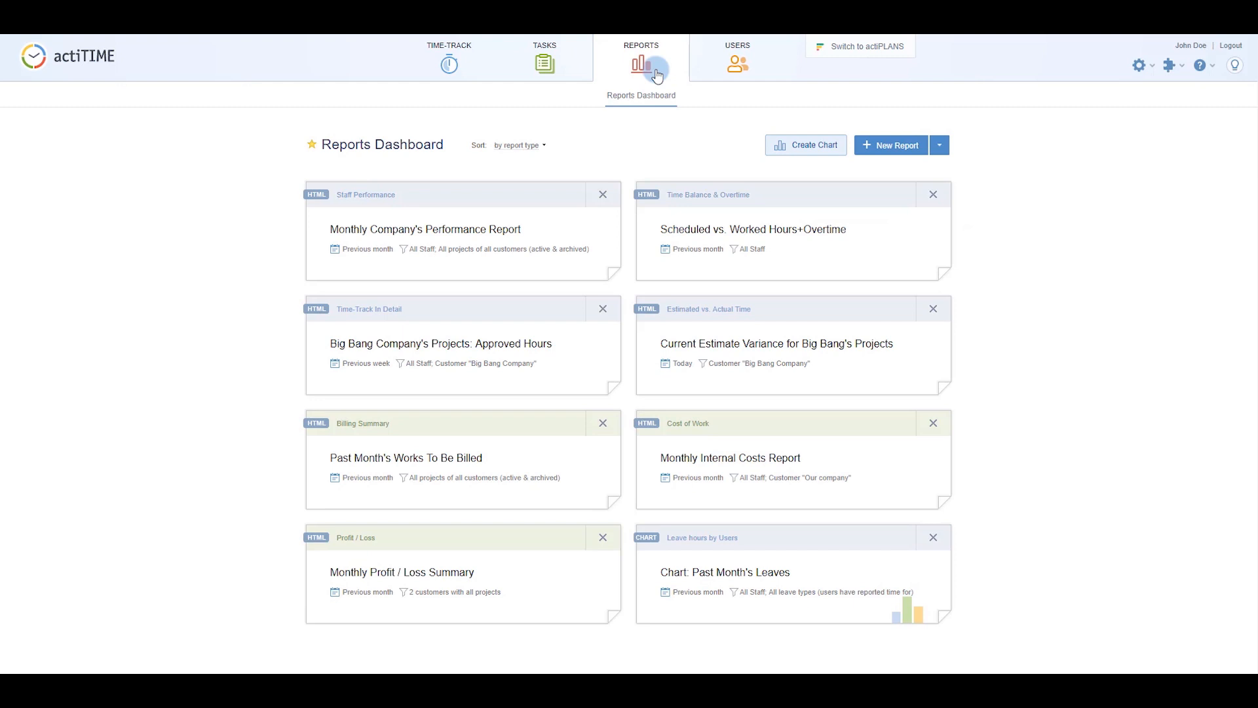
Start a Staff Performance report for the current week, grouped by Days first.
{"action": "left_click", "coordinate": [946, 136]}
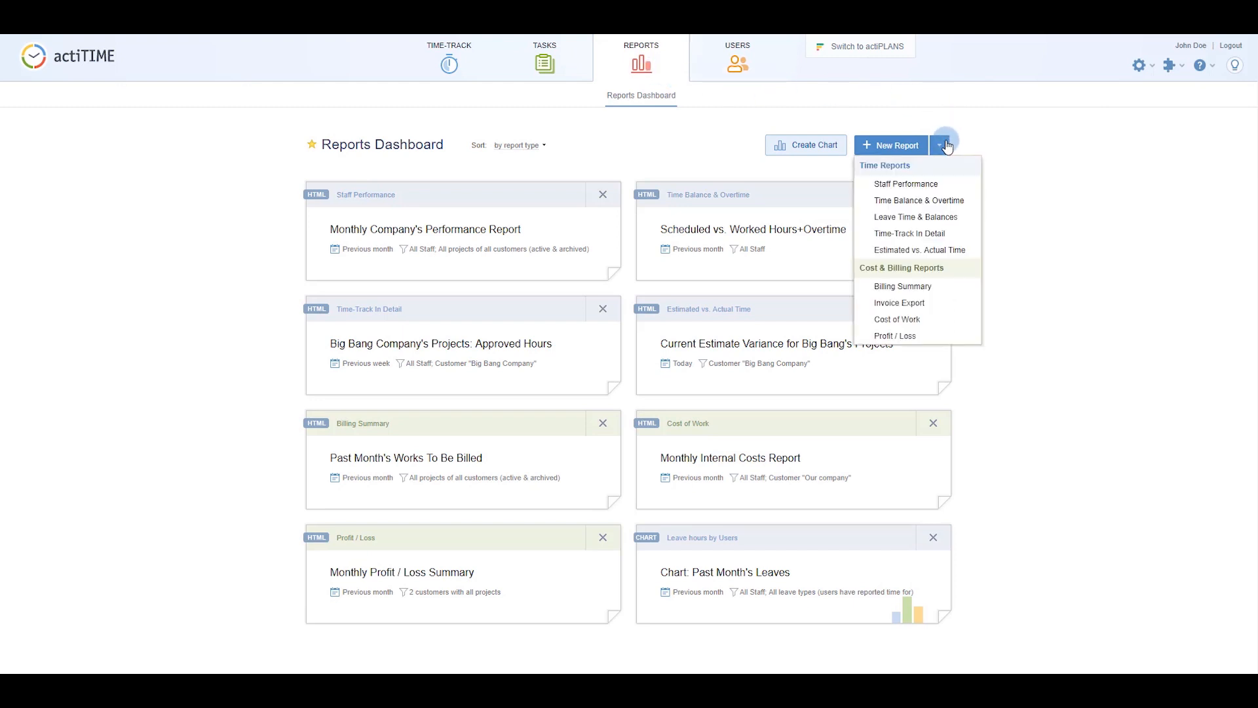
{"action": "left_click", "coordinate": [946, 185]}
{"action": "left_click", "coordinate": [485, 200]}
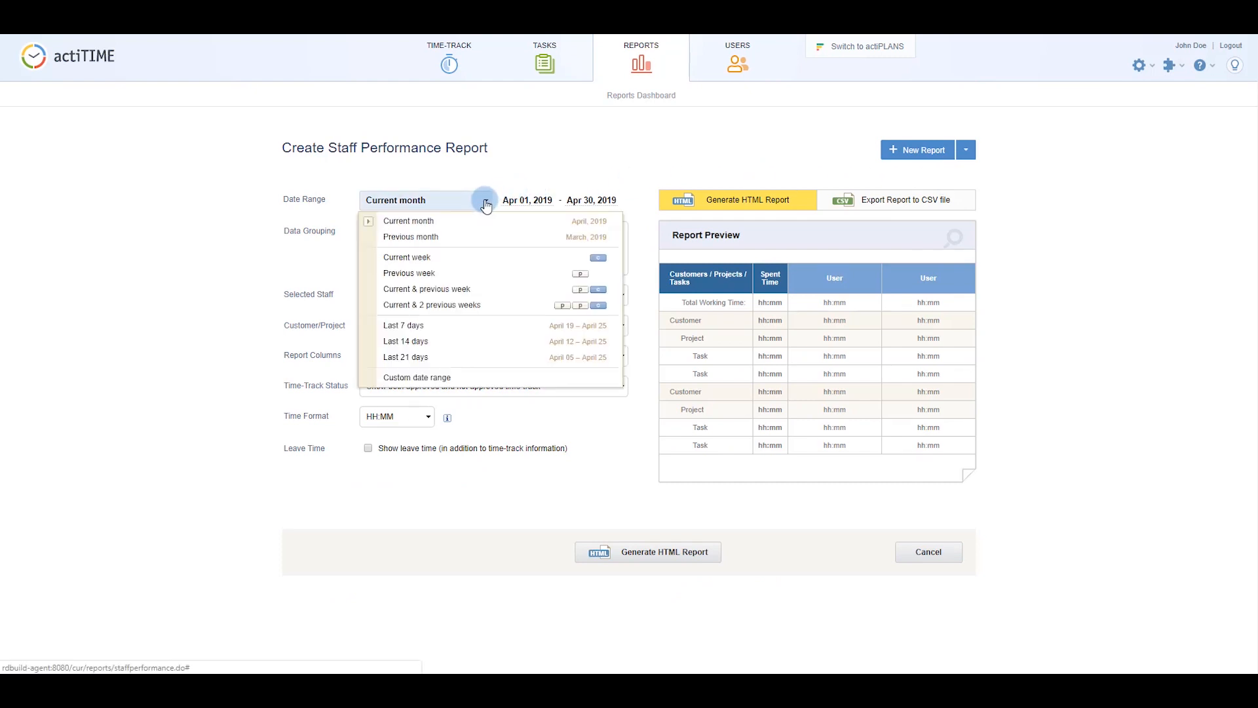
{"action": "left_click", "coordinate": [461, 257]}
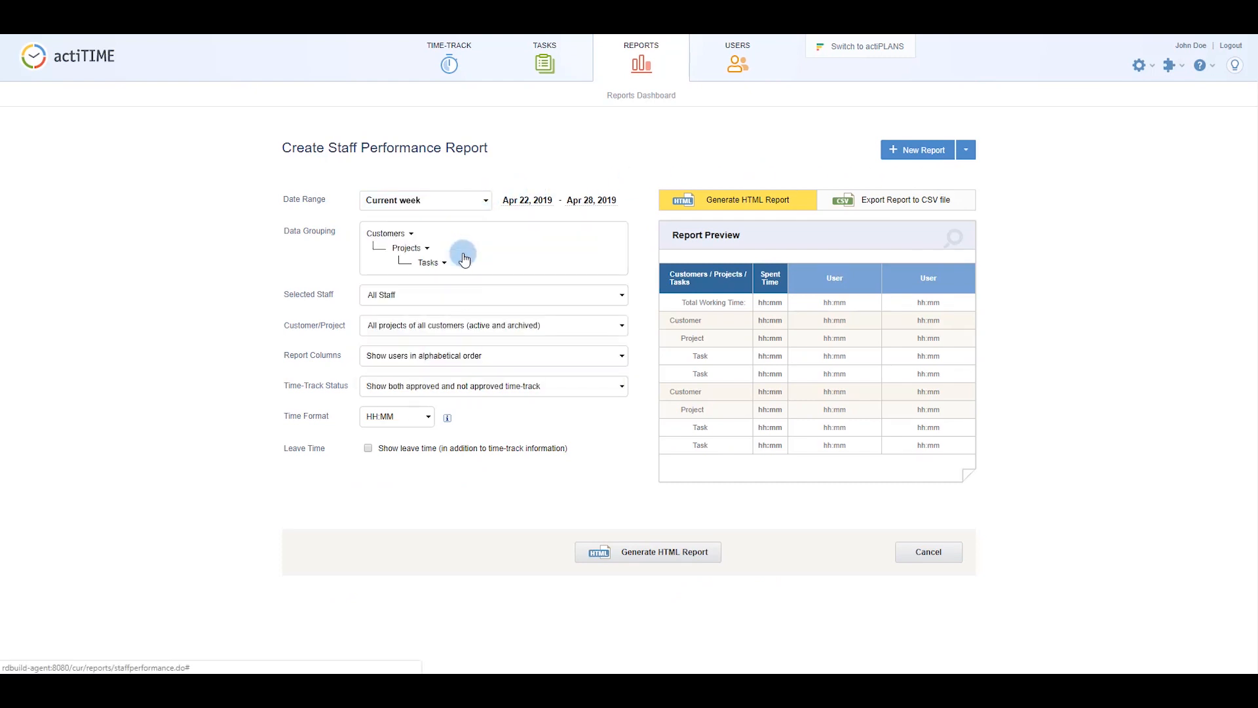
{"action": "left_click", "coordinate": [402, 233]}
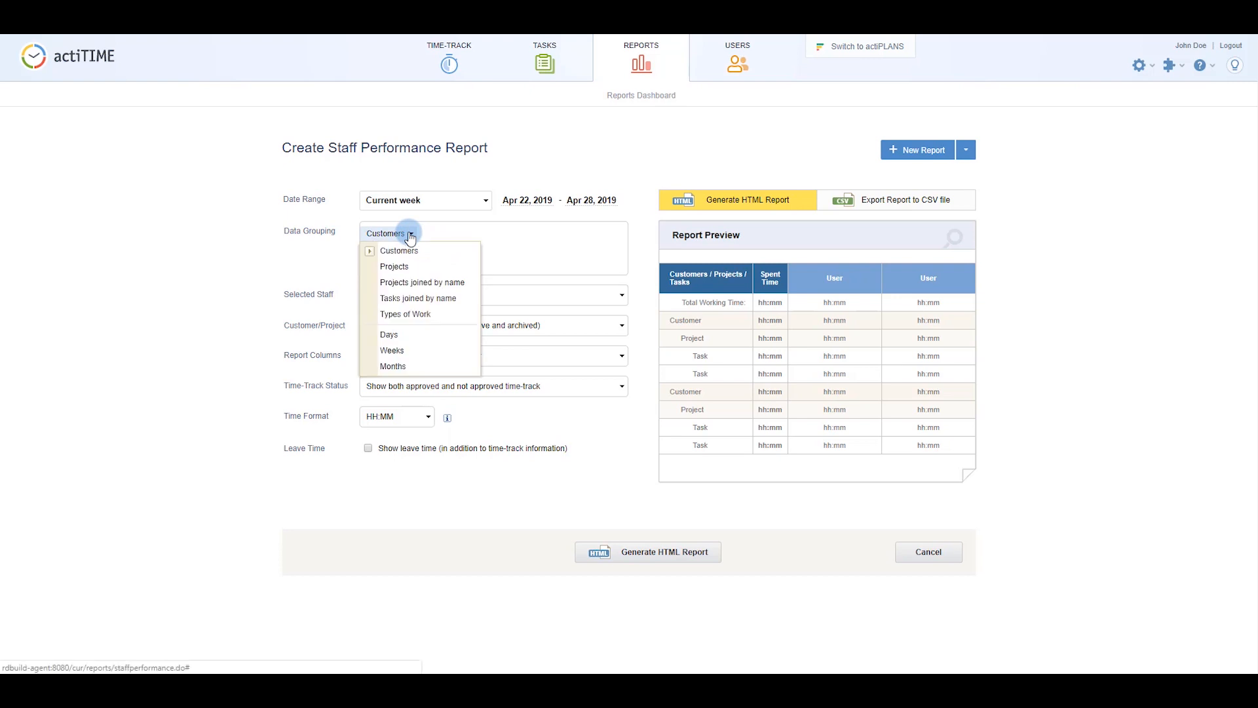
{"action": "left_click", "coordinate": [412, 335]}
Restrict the report to the New Flagship project and generate it.
{"action": "left_click", "coordinate": [412, 331]}
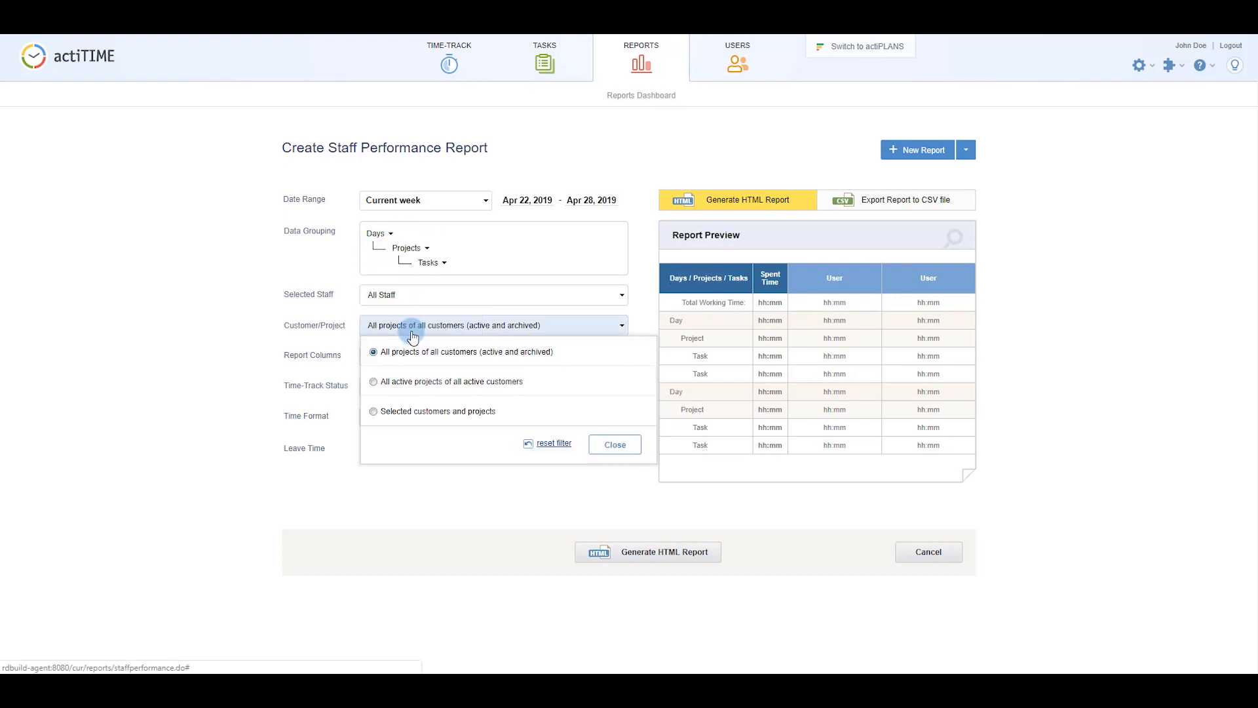
{"action": "left_click", "coordinate": [413, 413]}
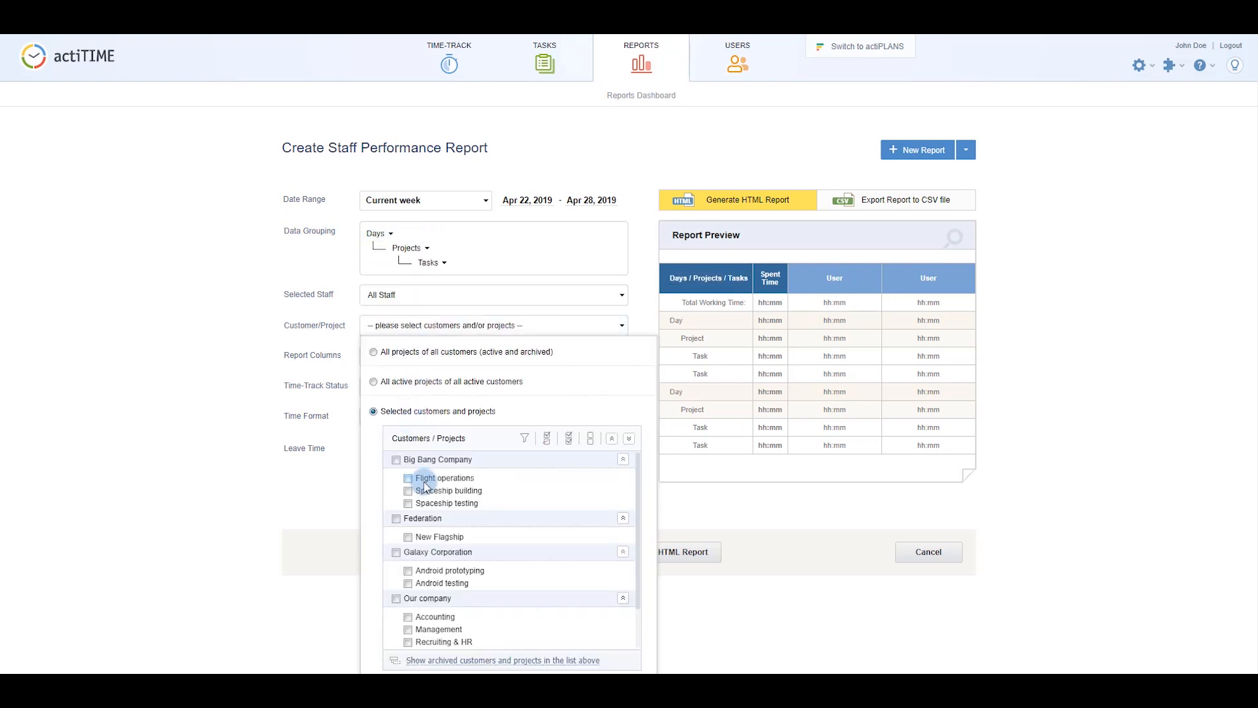
{"action": "left_click", "coordinate": [434, 539]}
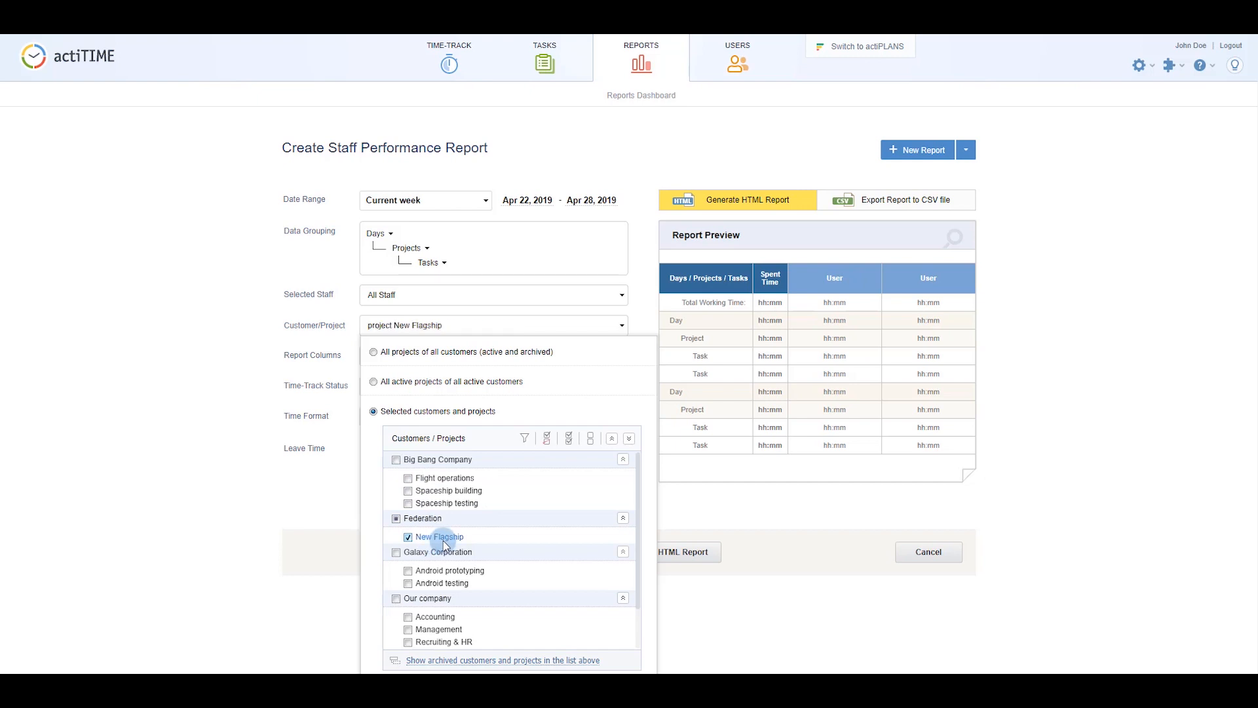
{"action": "left_click", "coordinate": [682, 517]}
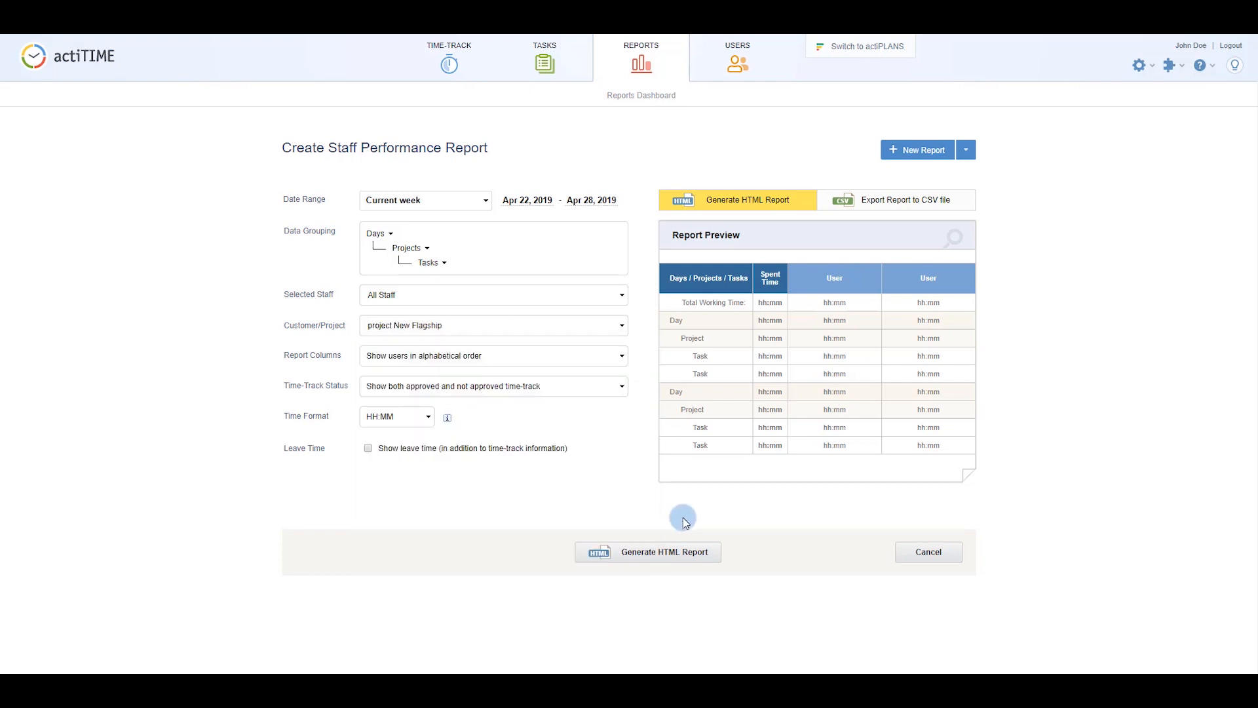
{"action": "left_click", "coordinate": [679, 556]}
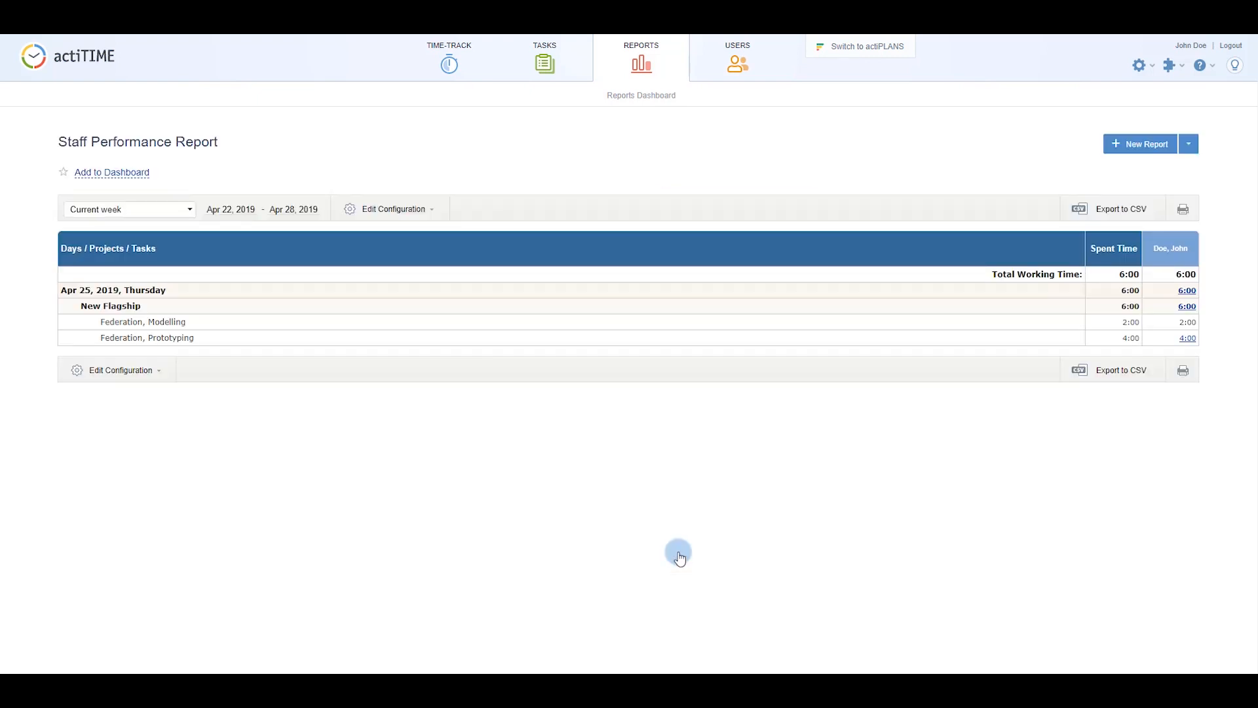
{"action": "left_click", "coordinate": [1188, 144]}
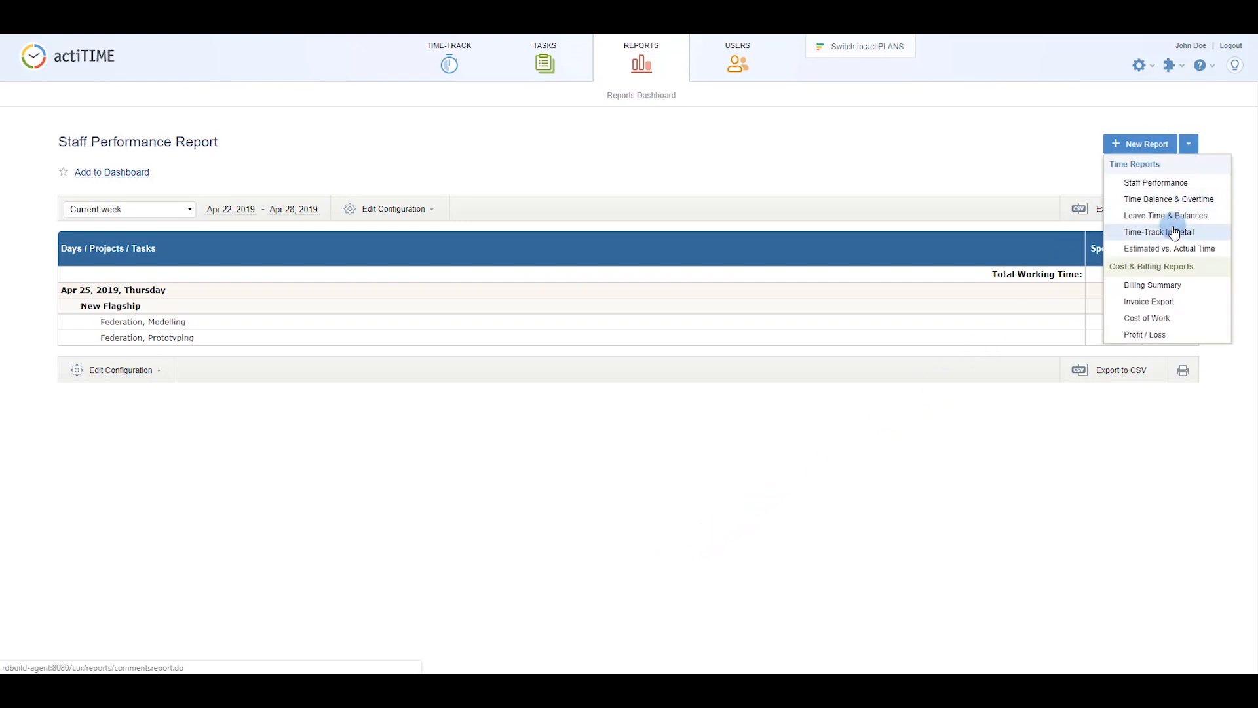
Create a Time-Track In Detail report grouped by Users first and generate it as HTML.
{"action": "left_click", "coordinate": [1174, 232]}
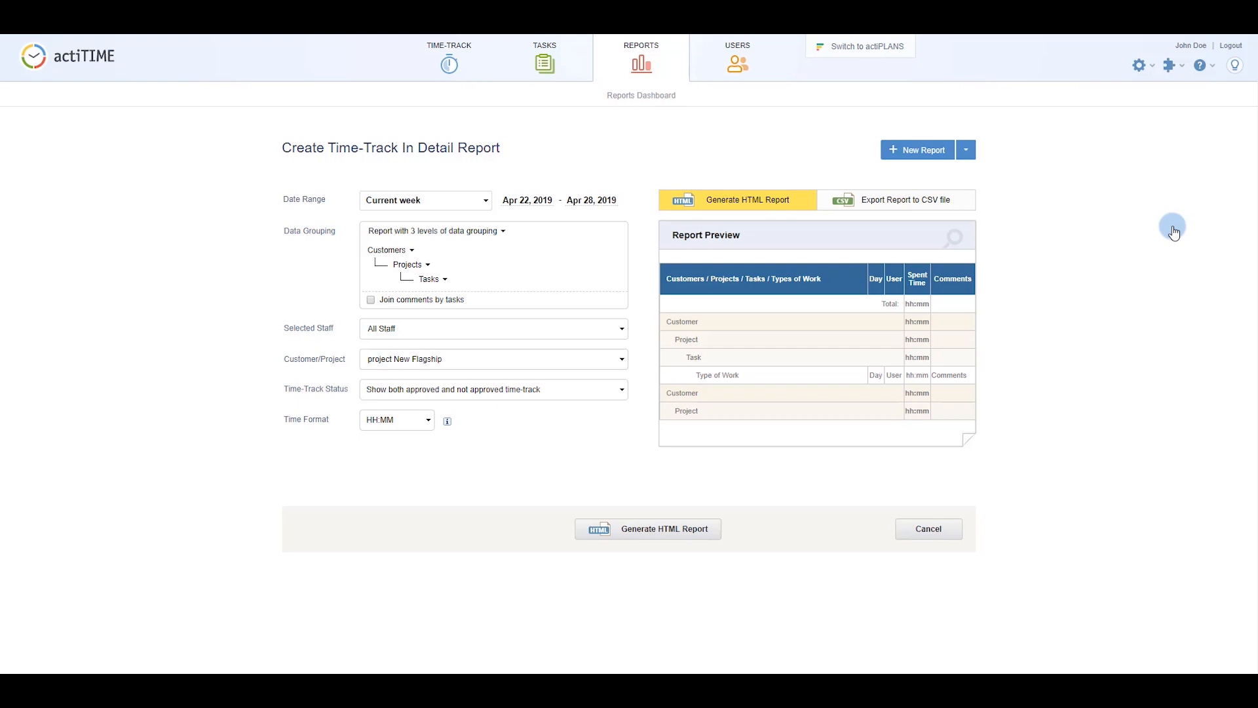
{"action": "left_click", "coordinate": [399, 250]}
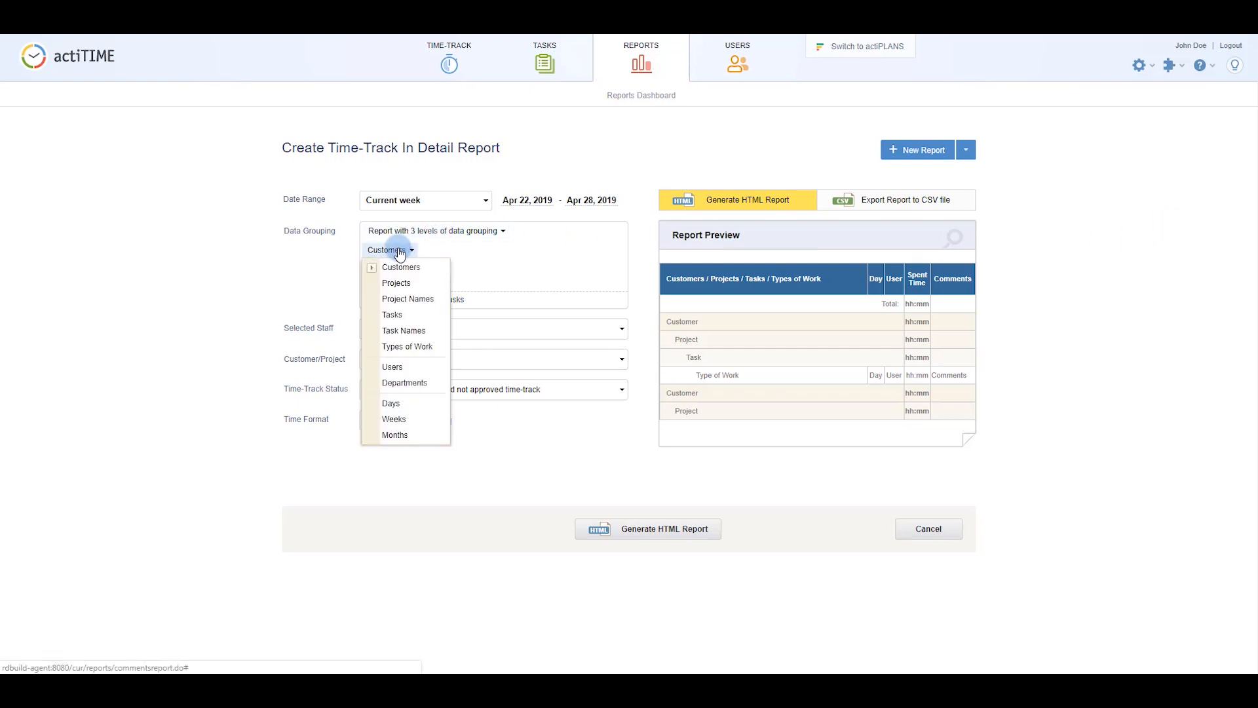
{"action": "left_click", "coordinate": [393, 366]}
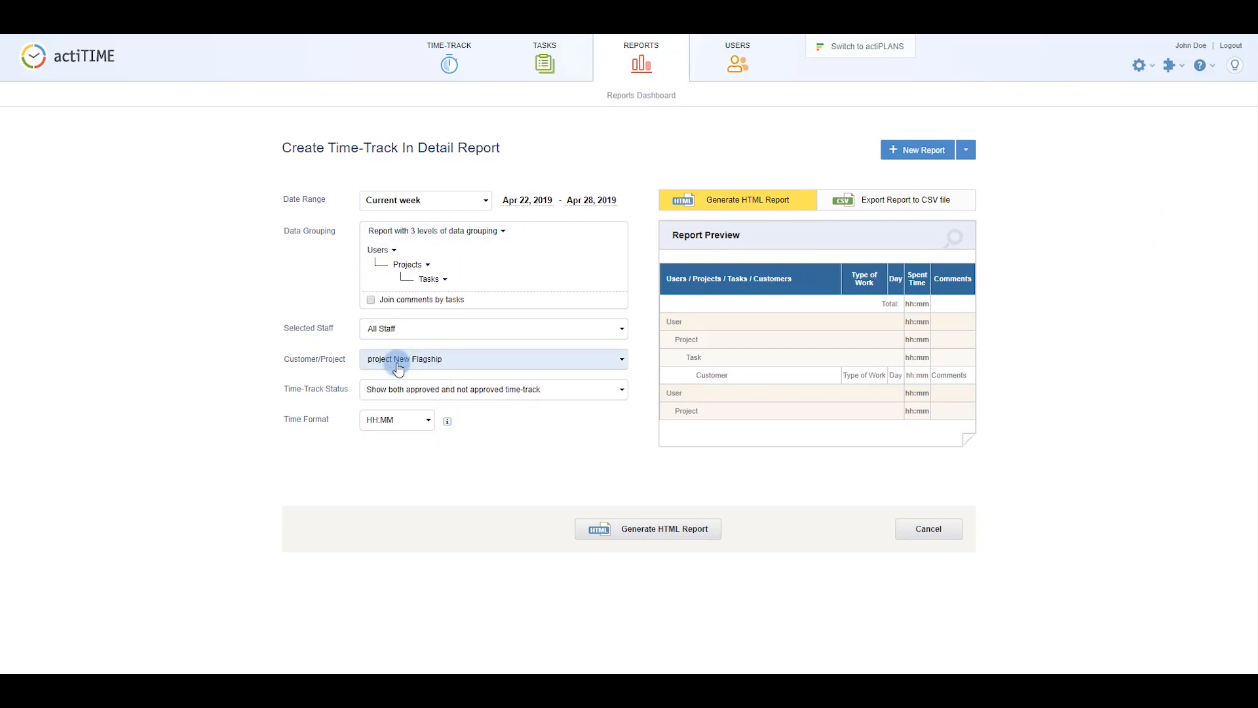
{"action": "left_click", "coordinate": [619, 531]}
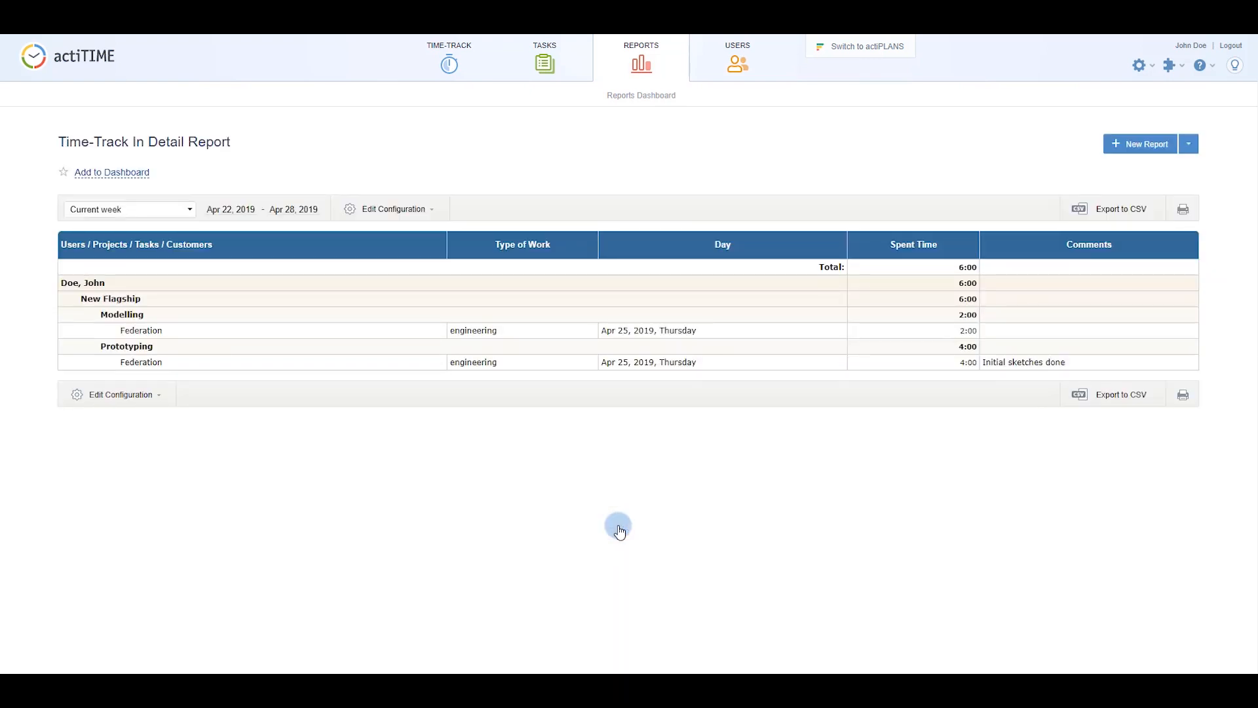
{"action": "left_click", "coordinate": [1190, 145]}
Build a current-month Billing Summary grouped by tasks joined by name, with billable time and amount.
{"action": "left_click", "coordinate": [1172, 291]}
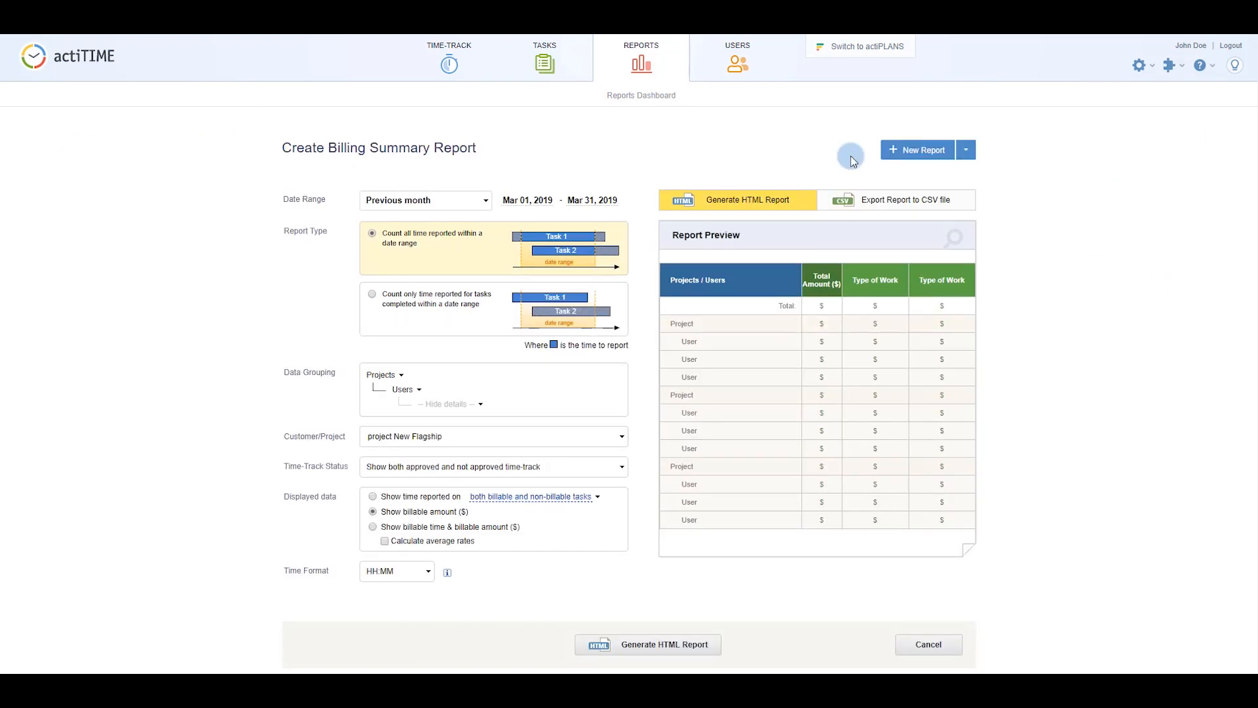
{"action": "left_click", "coordinate": [479, 200]}
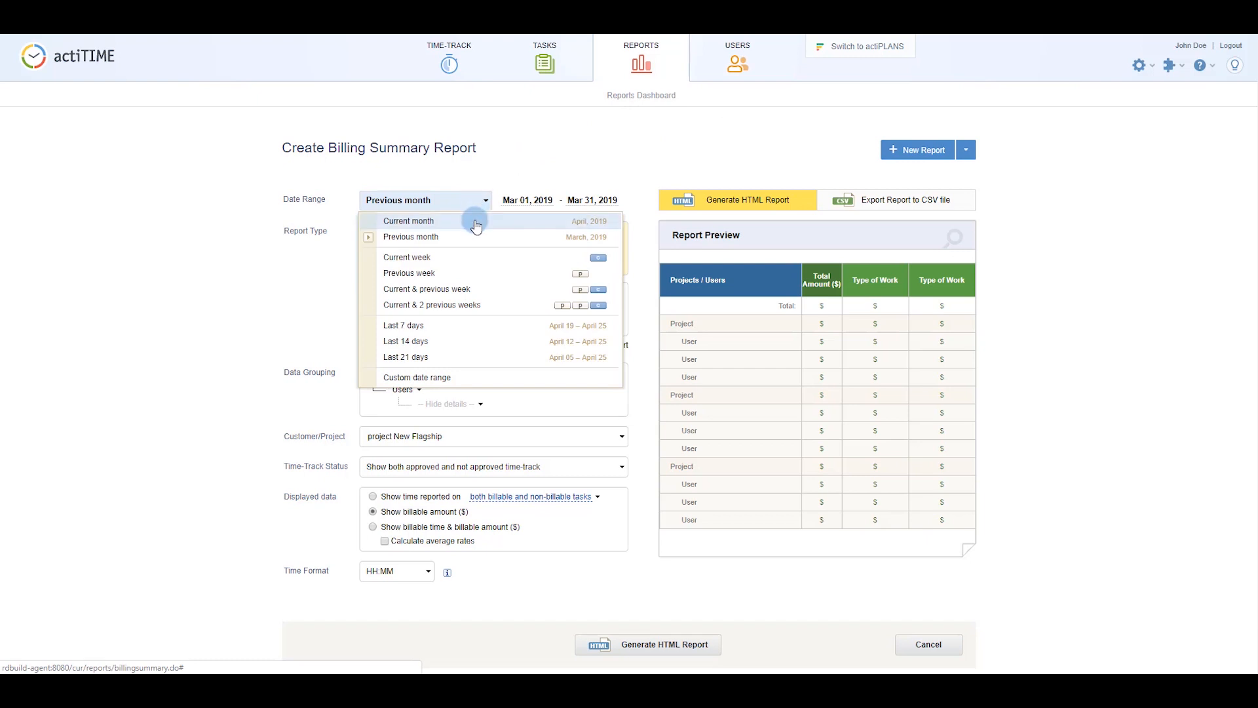
{"action": "left_click", "coordinate": [471, 220]}
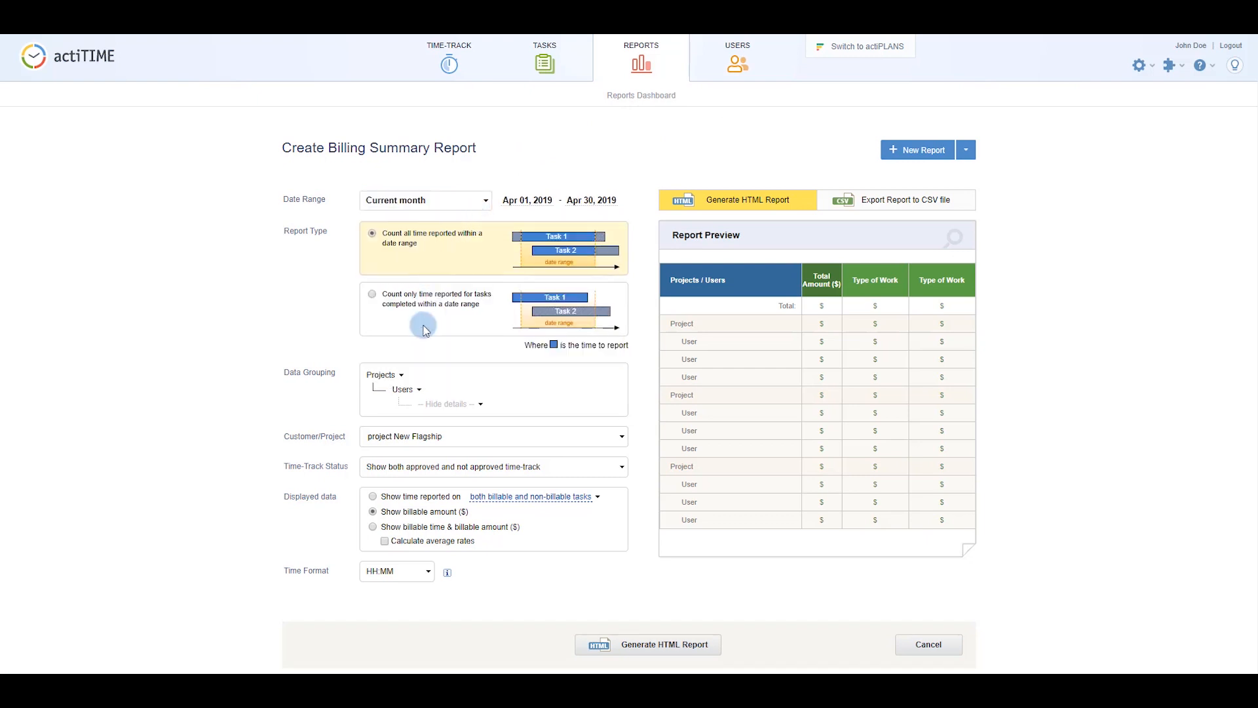
{"action": "left_click", "coordinate": [405, 389]}
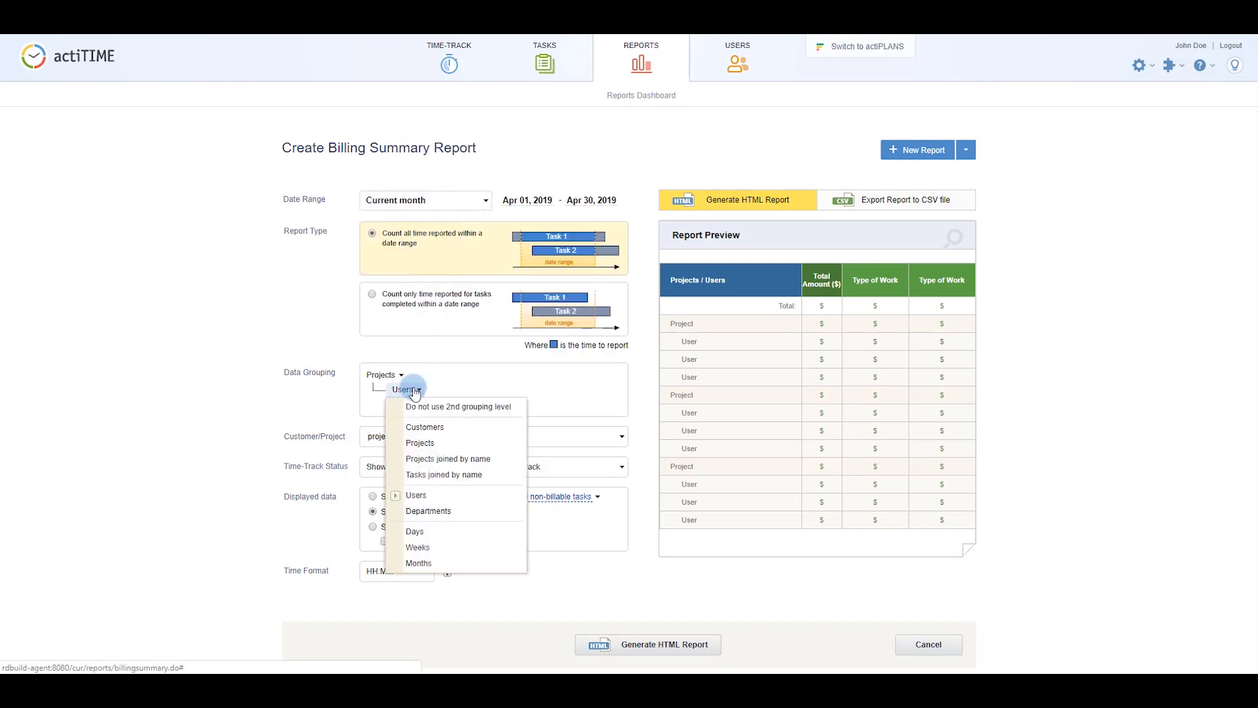
{"action": "left_click", "coordinate": [423, 474]}
{"action": "left_click", "coordinate": [413, 528]}
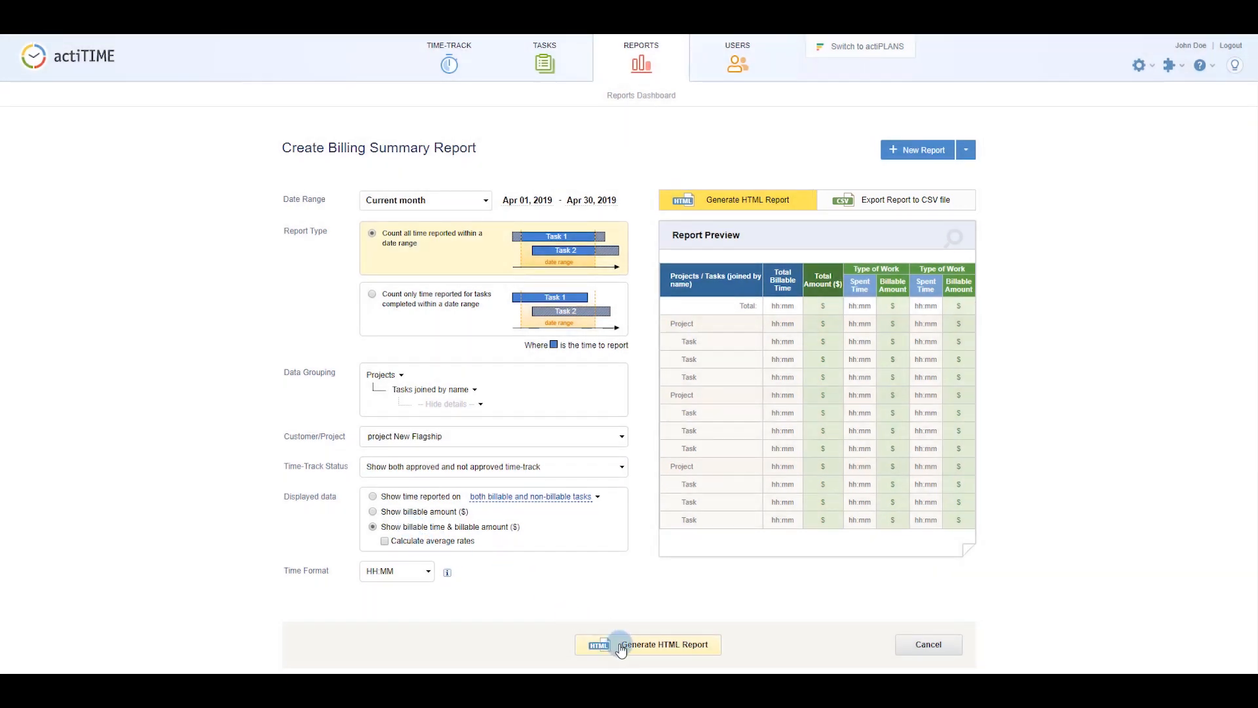
{"action": "left_click", "coordinate": [620, 646]}
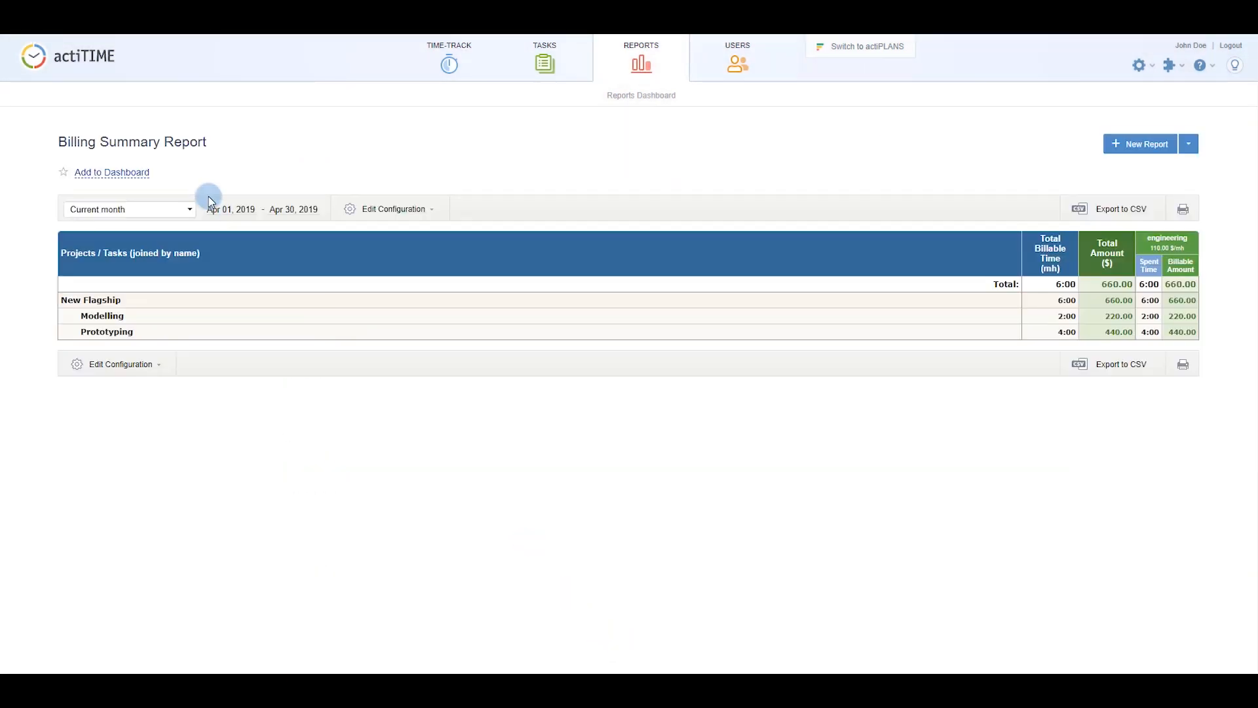
Save the New Flagship billing summary as 'Billable Time & Amounts' and view it on the Reports Dashboard.
{"action": "left_click", "coordinate": [145, 176]}
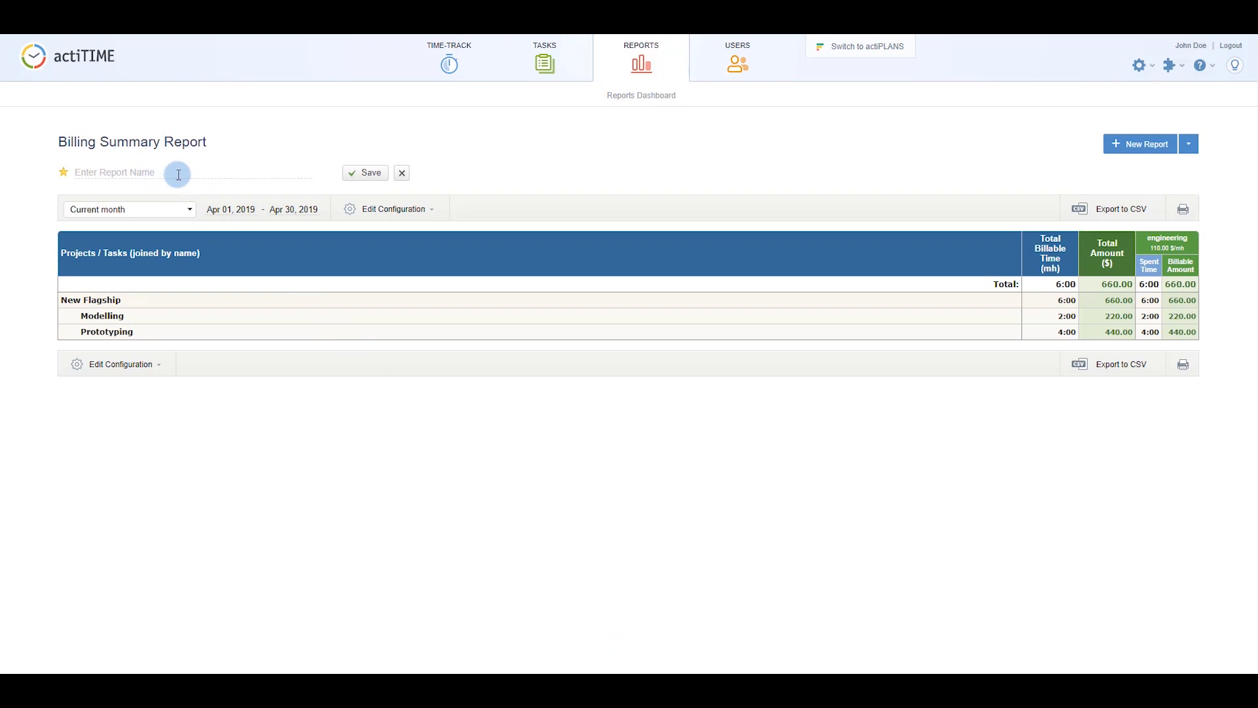
{"action": "type", "text": "Billable Time & Amounts"}
{"action": "left_click", "coordinate": [351, 173]}
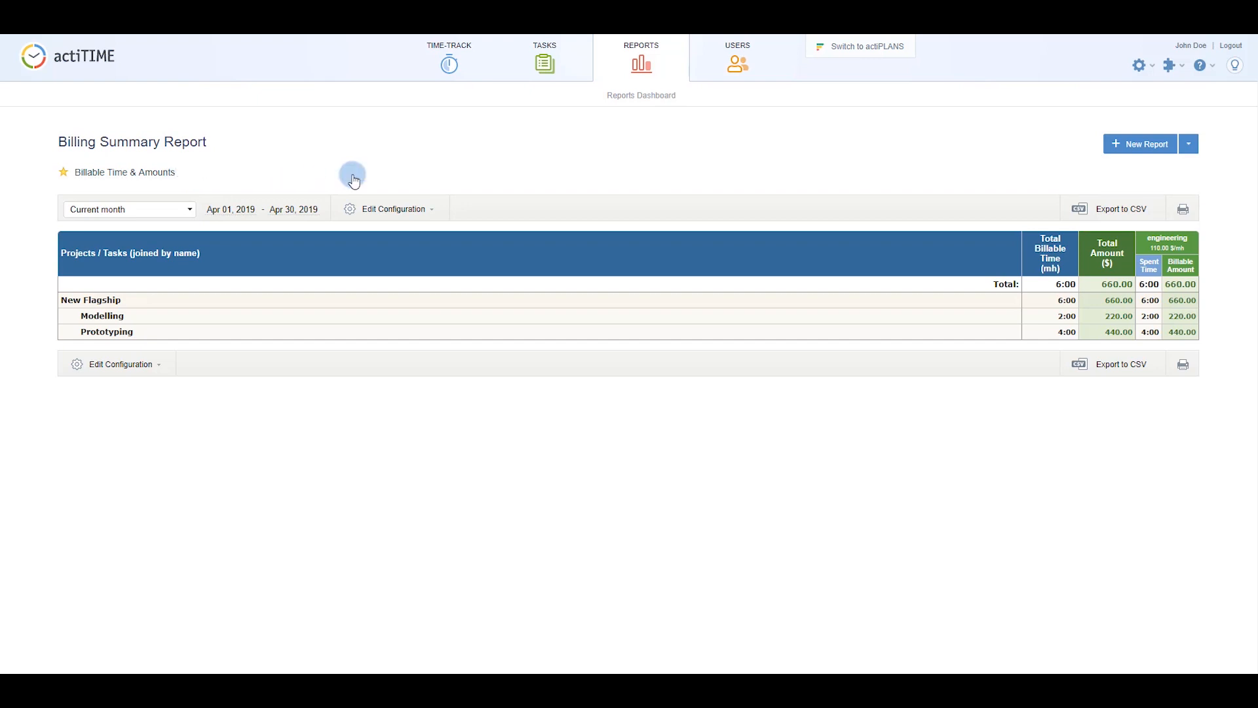
{"action": "left_click", "coordinate": [628, 98]}
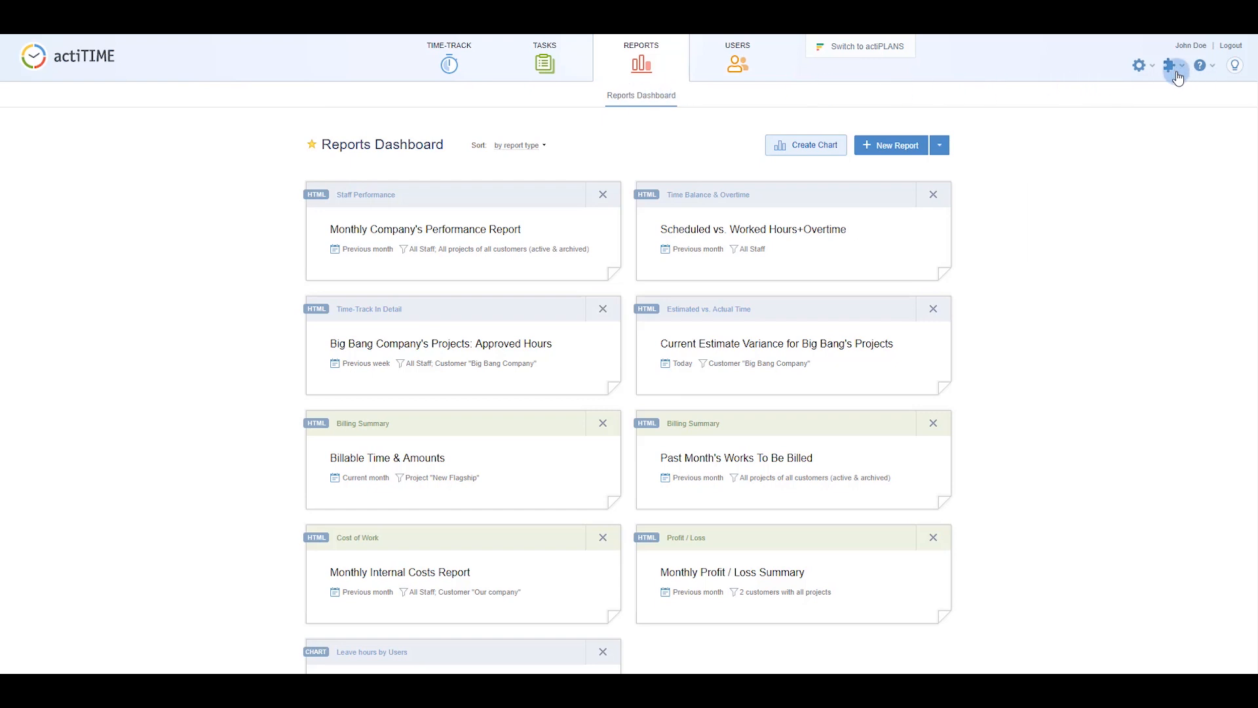
Toggle Overtime Registration and Time-Track Approval to OFF, leaving all other features on.
{"action": "left_click", "coordinate": [1141, 69]}
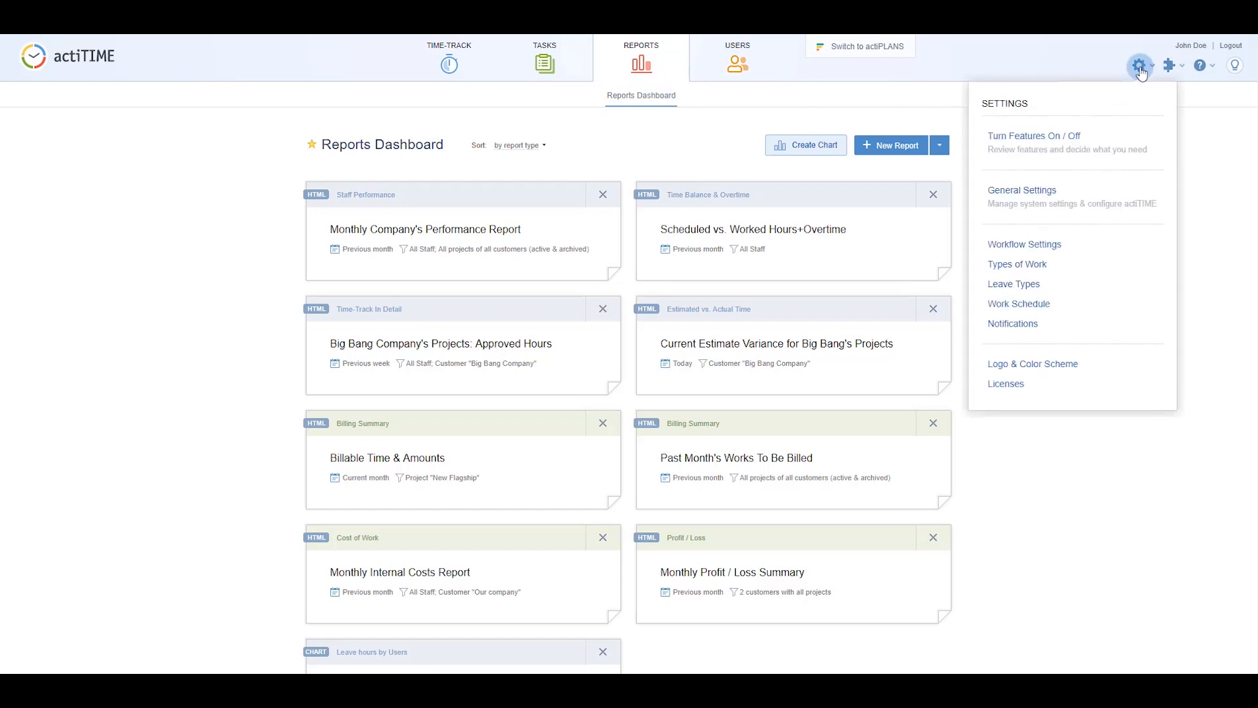
{"action": "left_click", "coordinate": [1114, 141]}
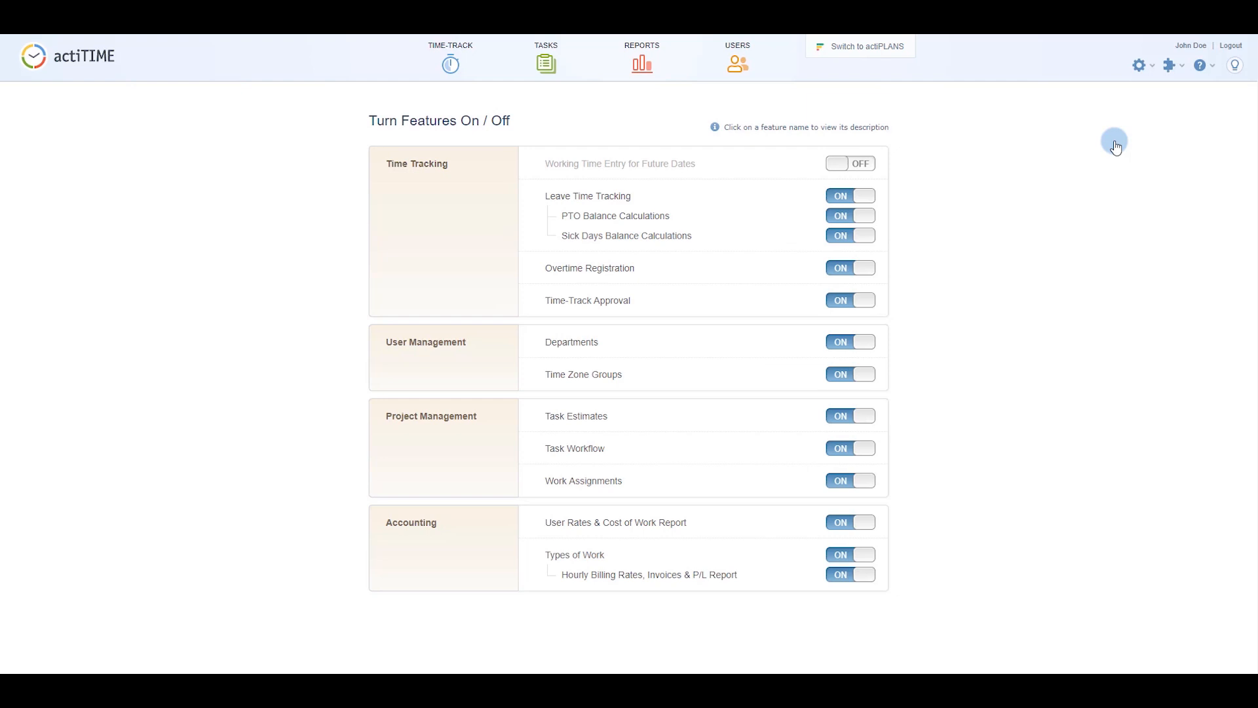
{"action": "left_click", "coordinate": [866, 268]}
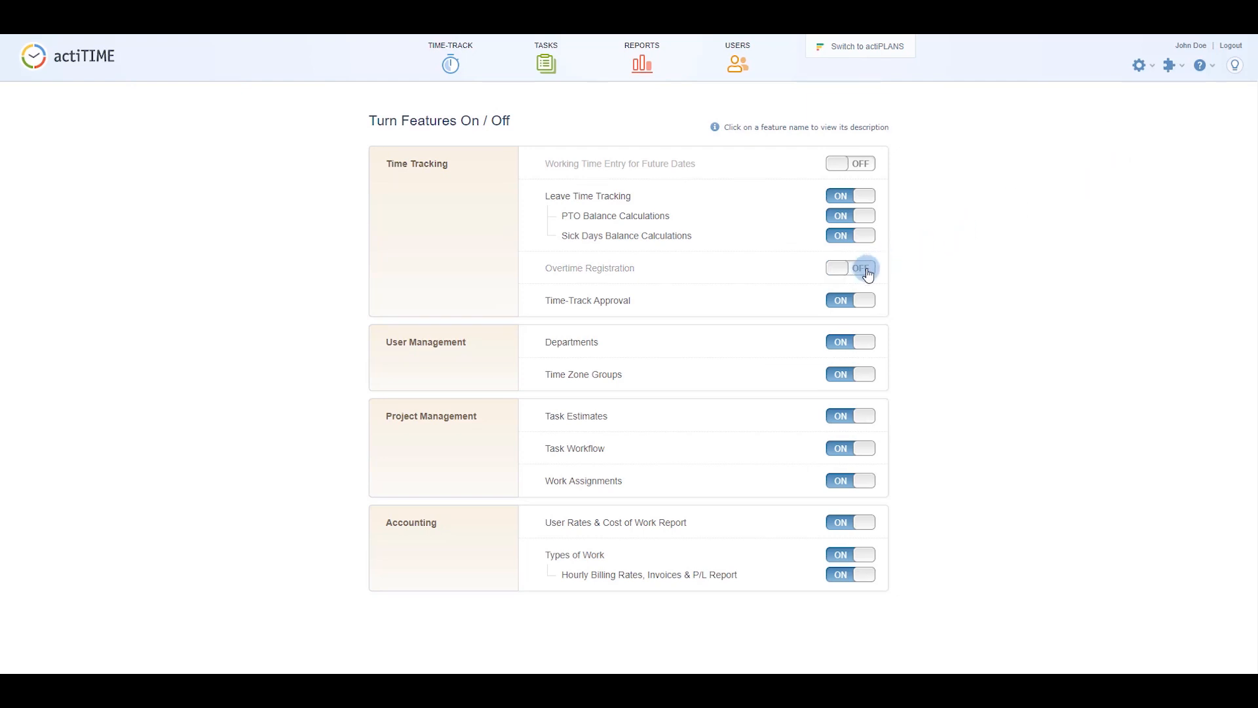
{"action": "left_click", "coordinate": [863, 302]}
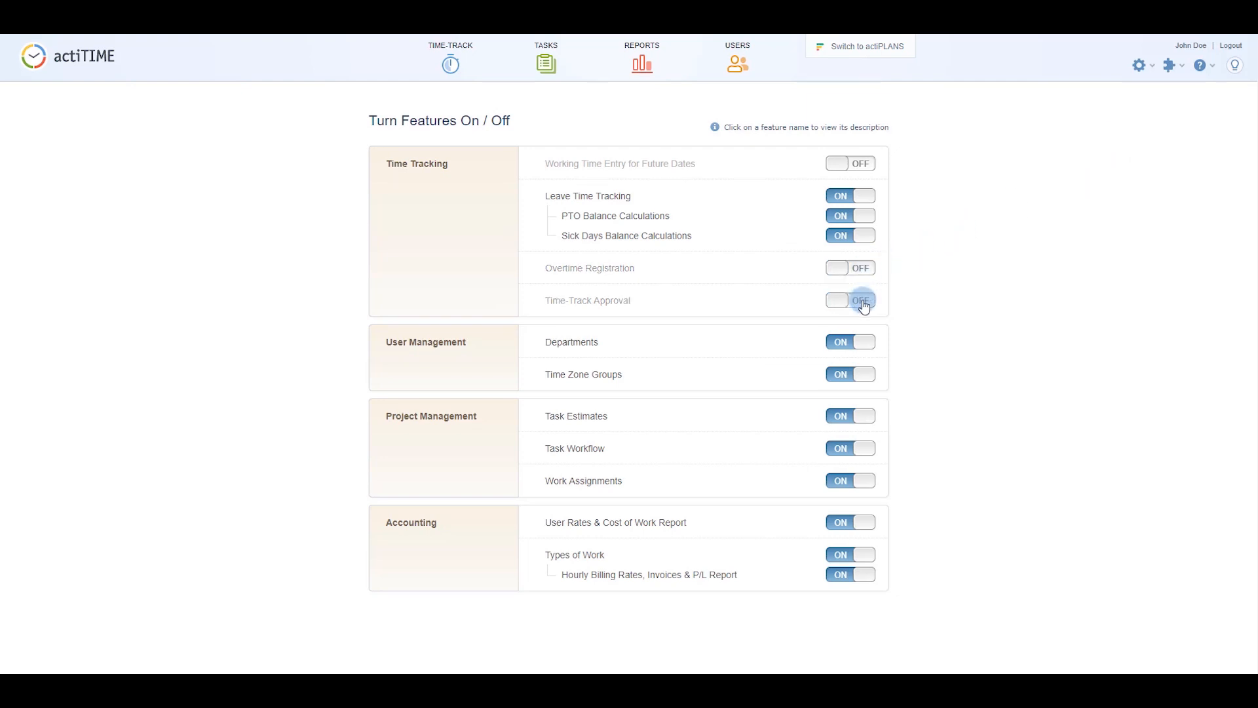
{"action": "left_click", "coordinate": [1138, 66]}
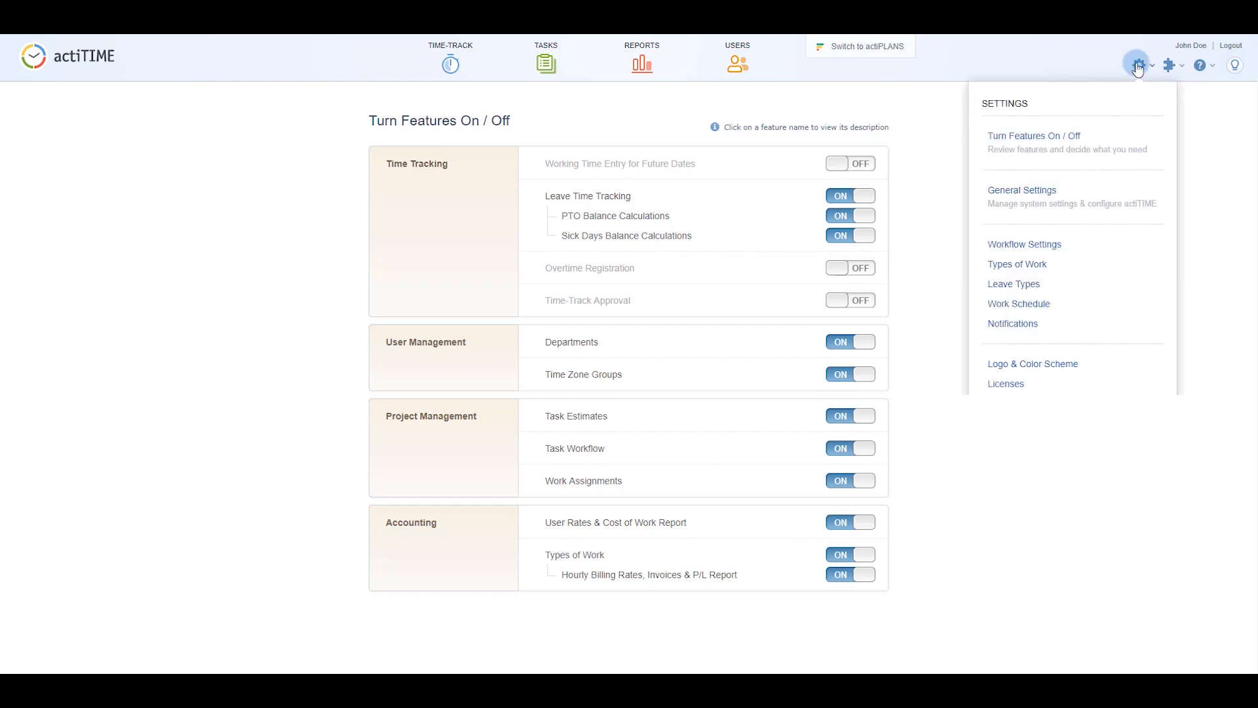
Under General Settings > Naming, set time entry level Subtask, middle level Task, top level Project.
{"action": "left_click", "coordinate": [1117, 191]}
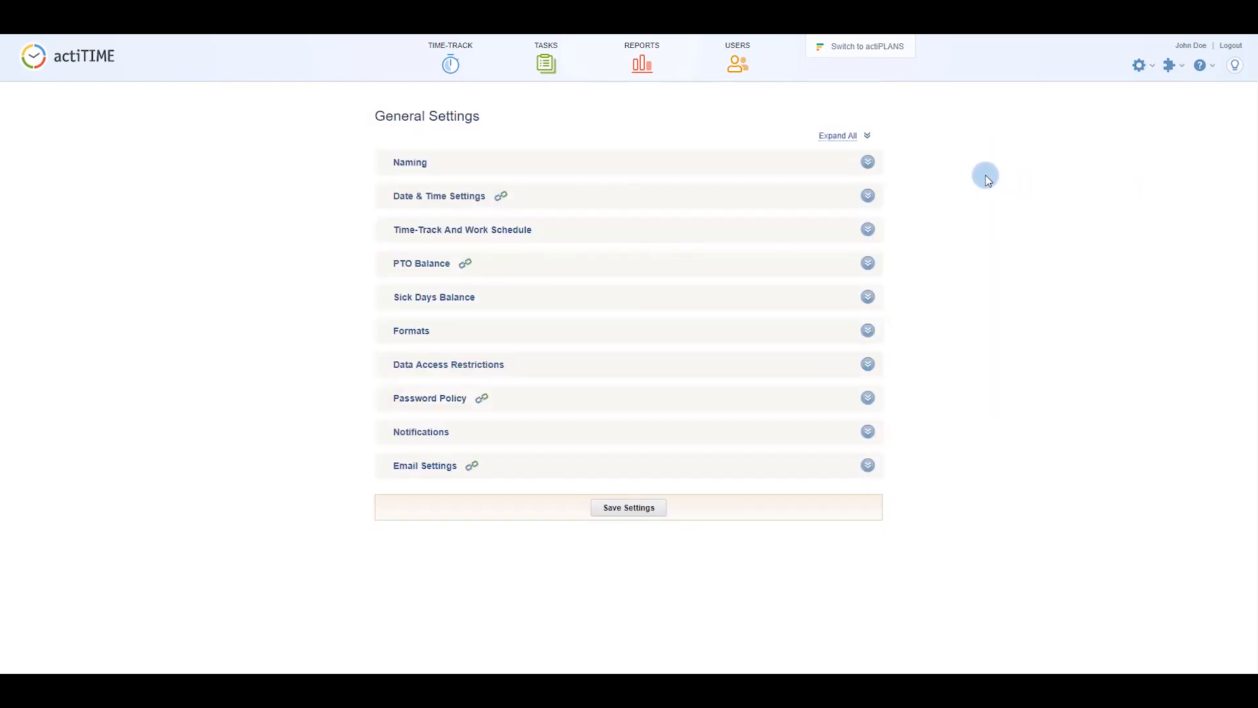
{"action": "left_click", "coordinate": [868, 162]}
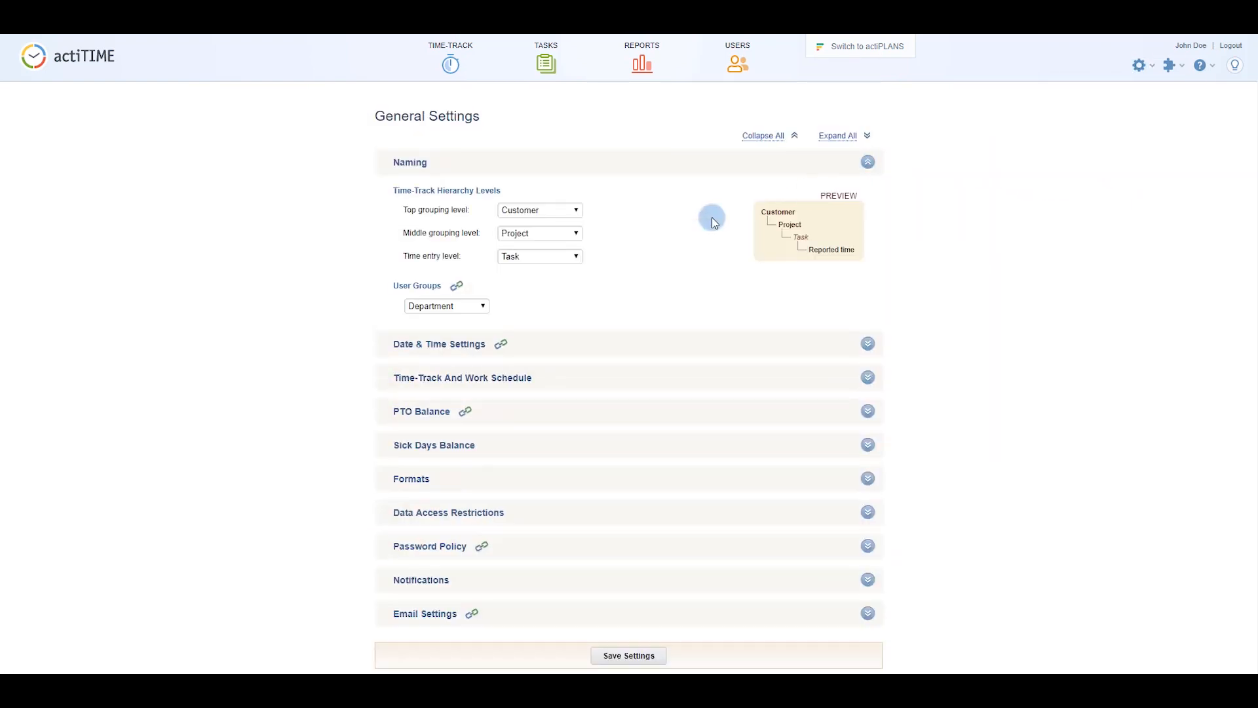
{"action": "left_click", "coordinate": [576, 257]}
{"action": "left_click", "coordinate": [568, 289]}
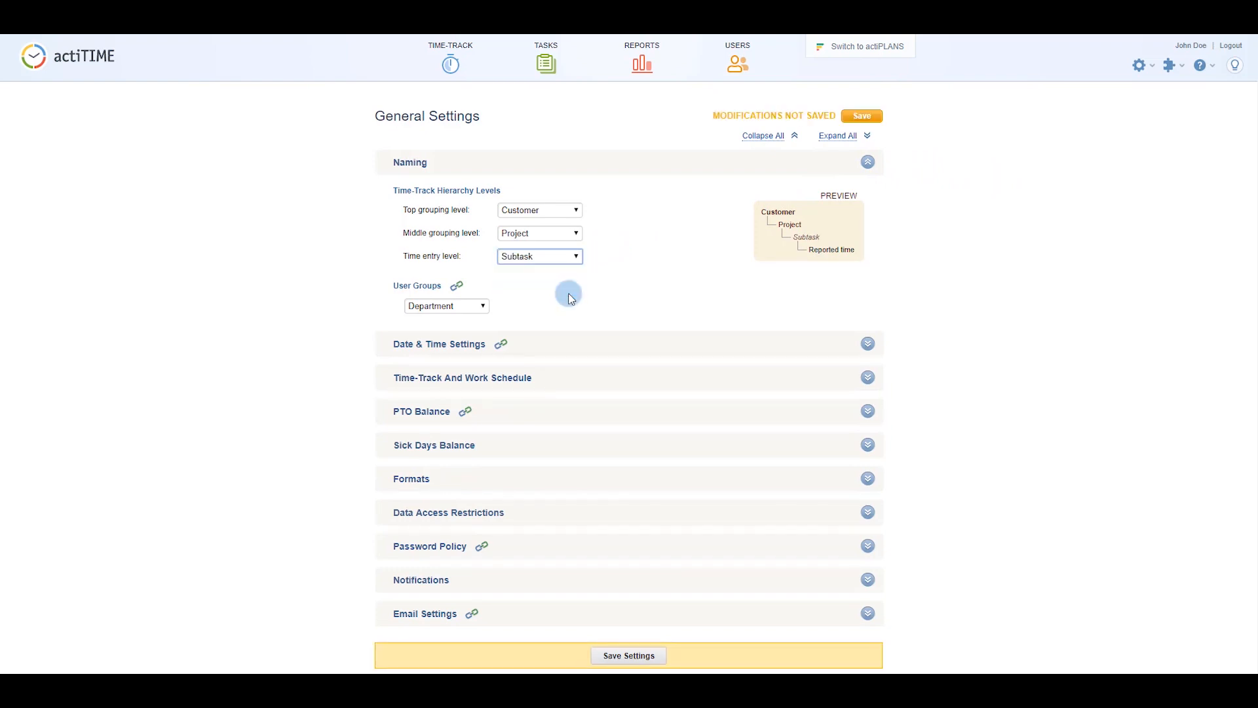
{"action": "left_click", "coordinate": [578, 237]}
{"action": "left_click", "coordinate": [562, 301]}
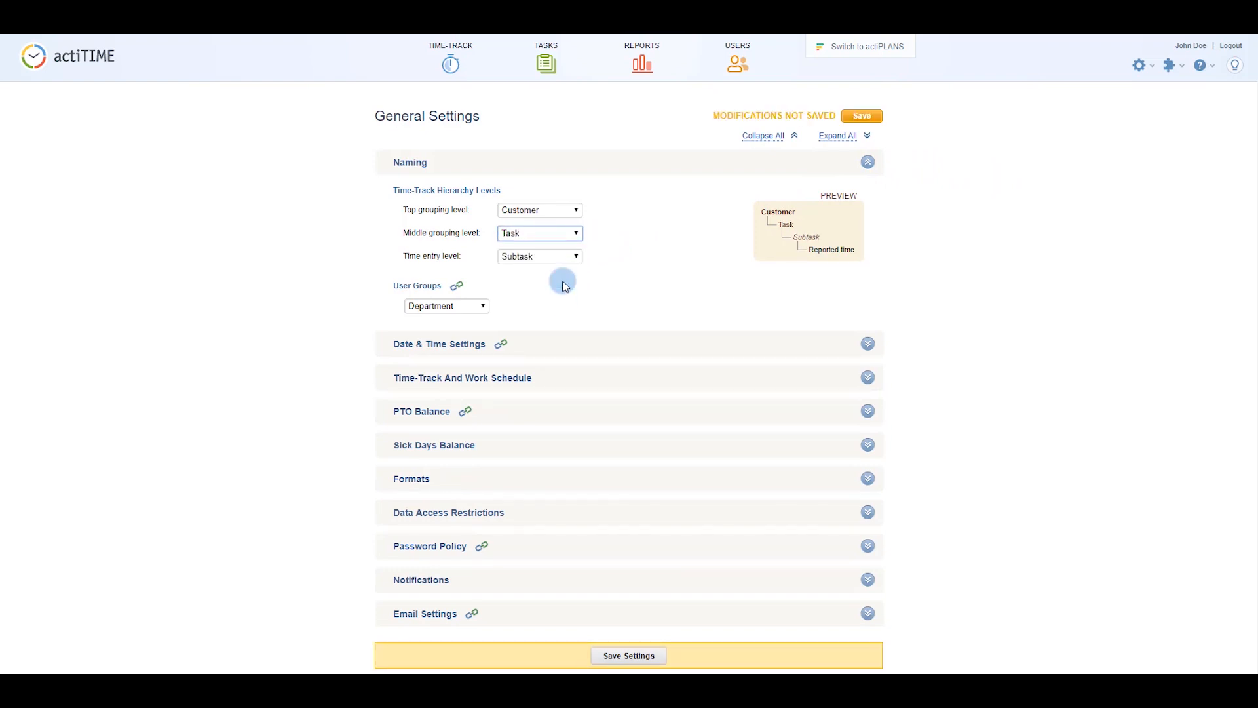
{"action": "left_click", "coordinate": [567, 215]}
{"action": "left_click", "coordinate": [565, 280]}
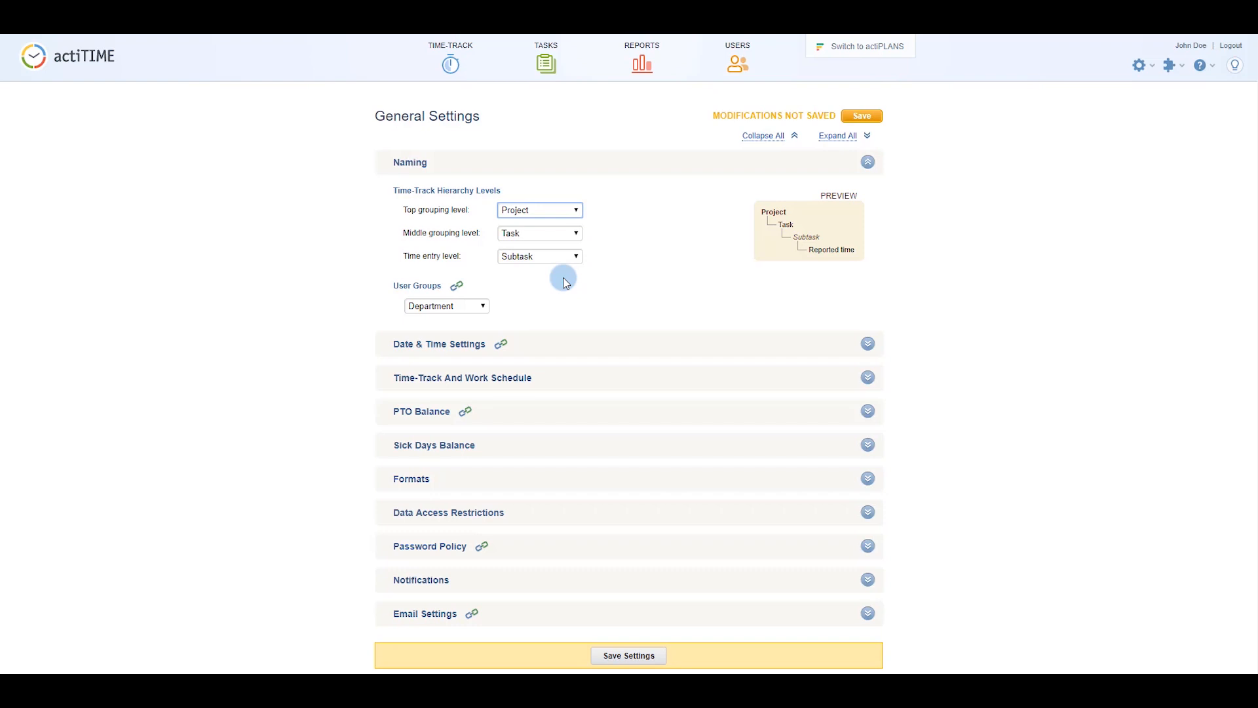
Enable 'Display usernames on reports' and 'Hide time-track details', save settings, then open help and support.
{"action": "left_click", "coordinate": [619, 514]}
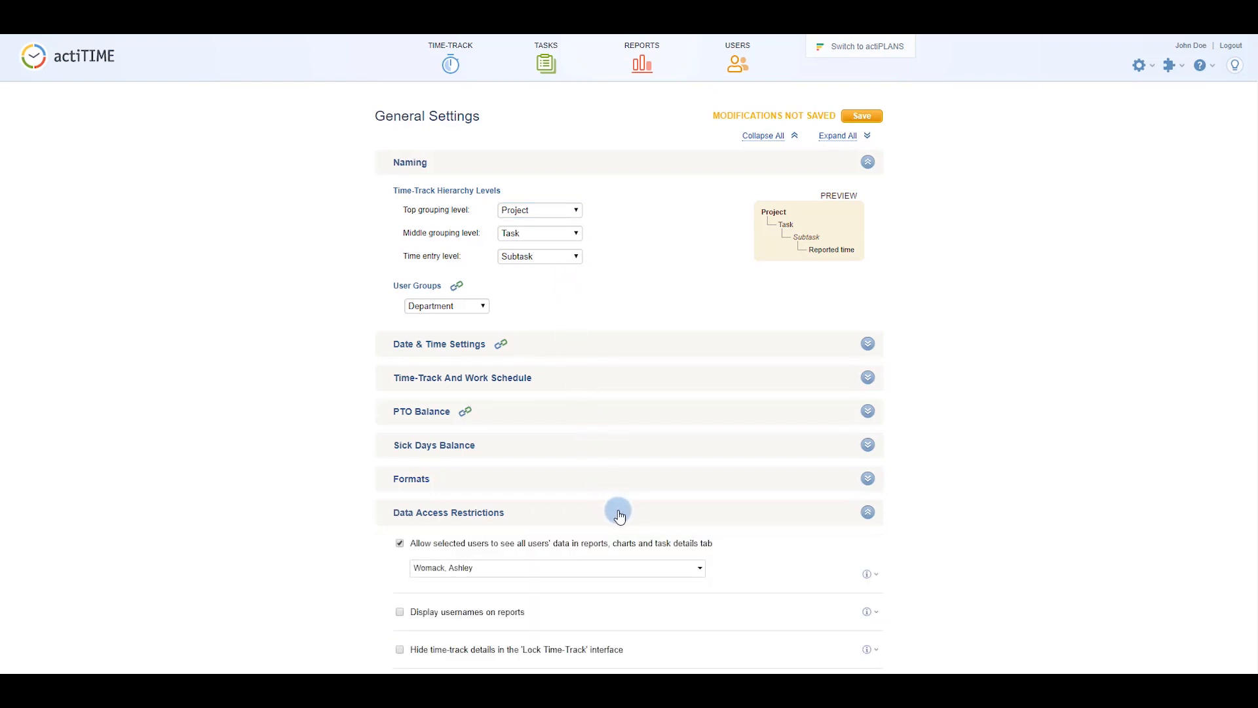
{"action": "left_click", "coordinate": [399, 613]}
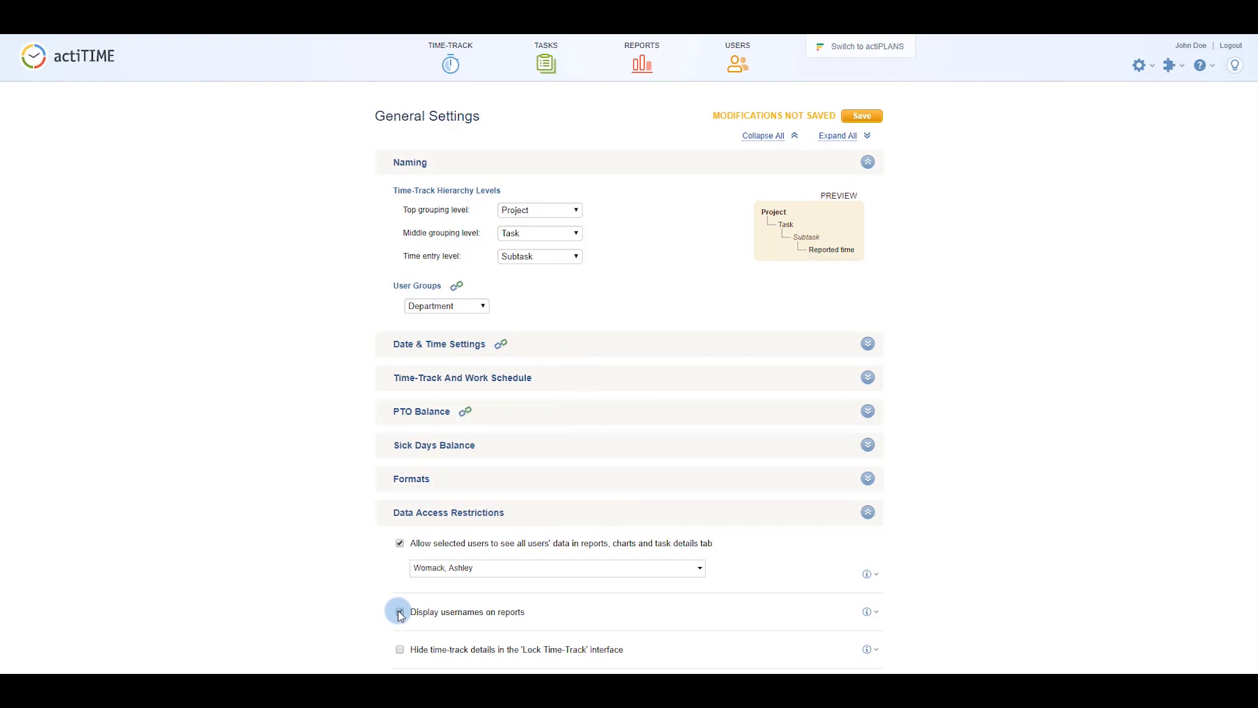
{"action": "left_click", "coordinate": [401, 651]}
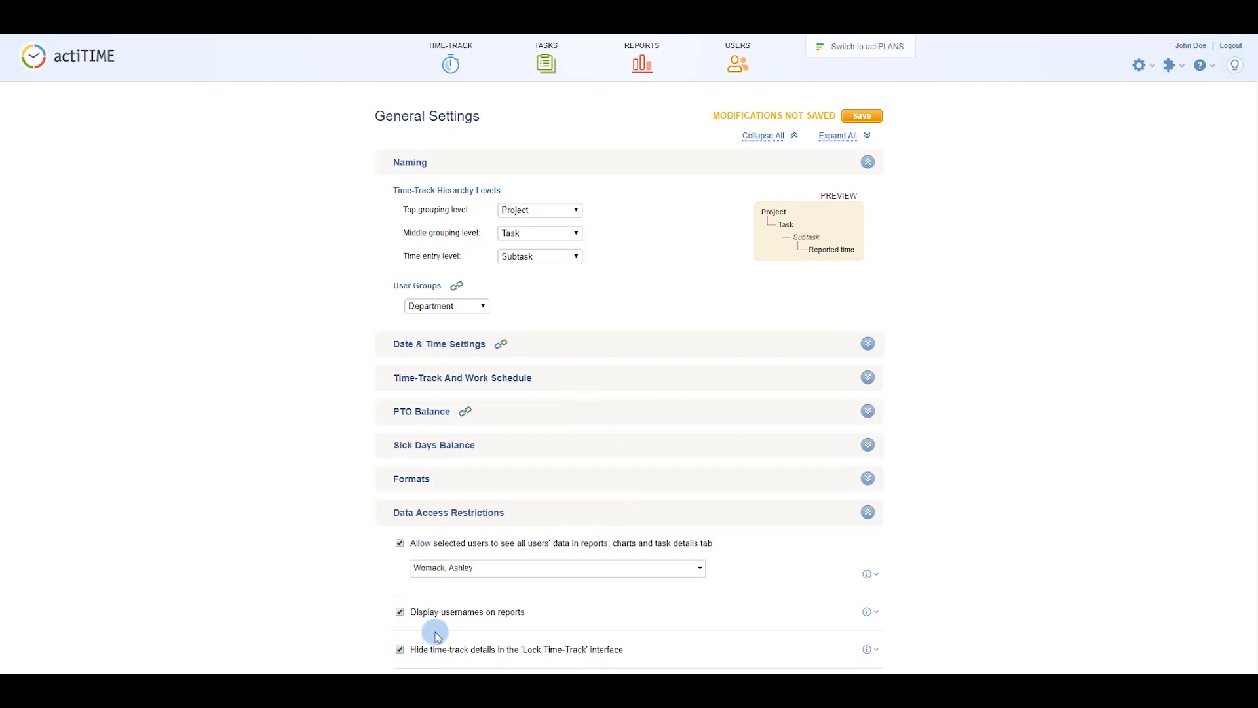
{"action": "left_click", "coordinate": [860, 117]}
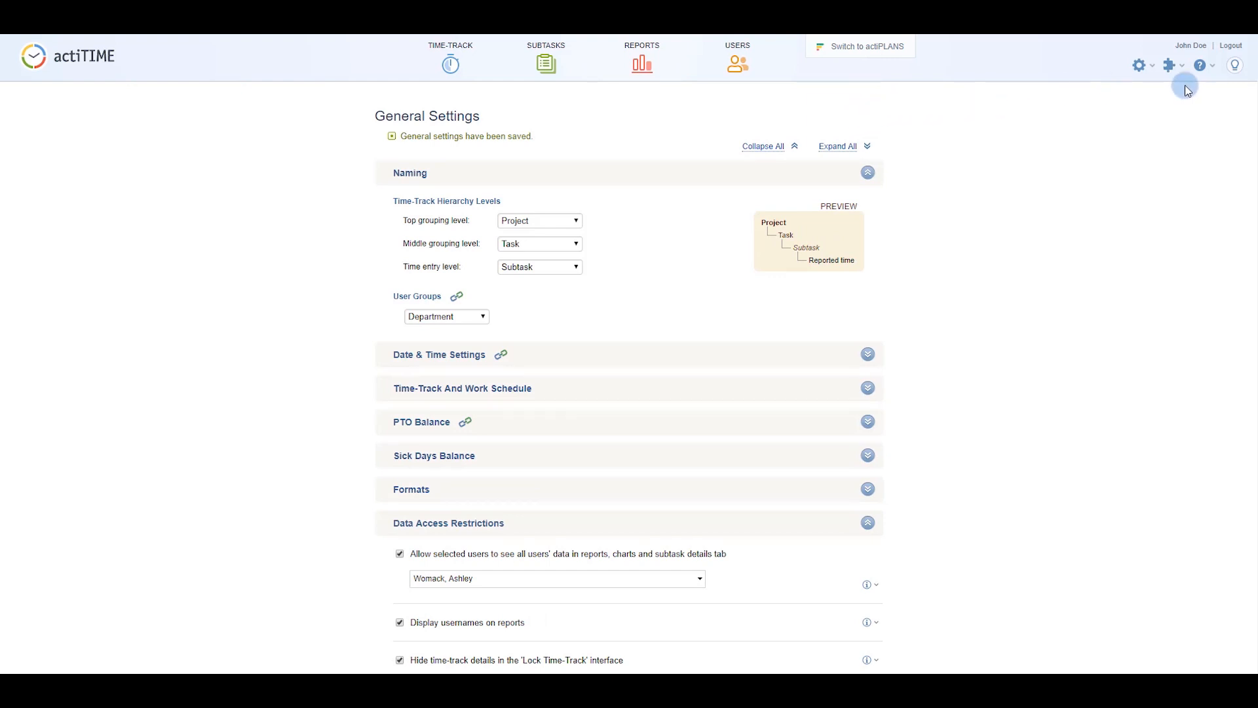
{"action": "left_click", "coordinate": [1203, 72]}
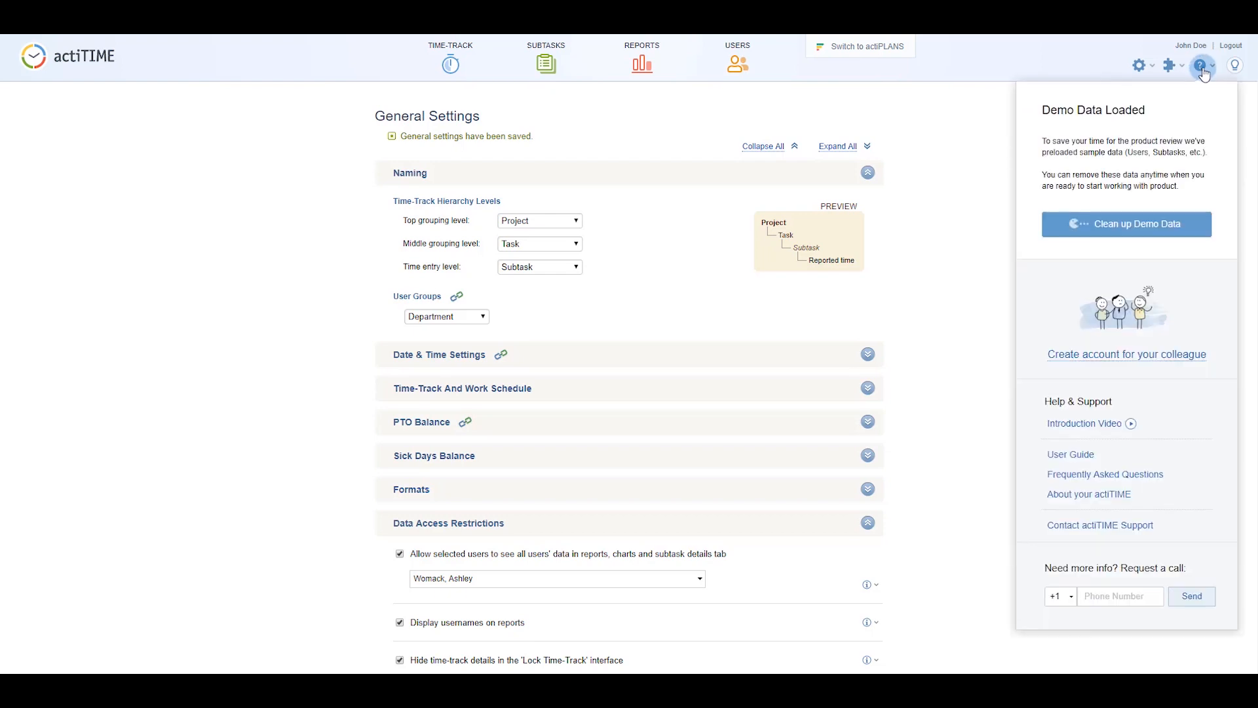